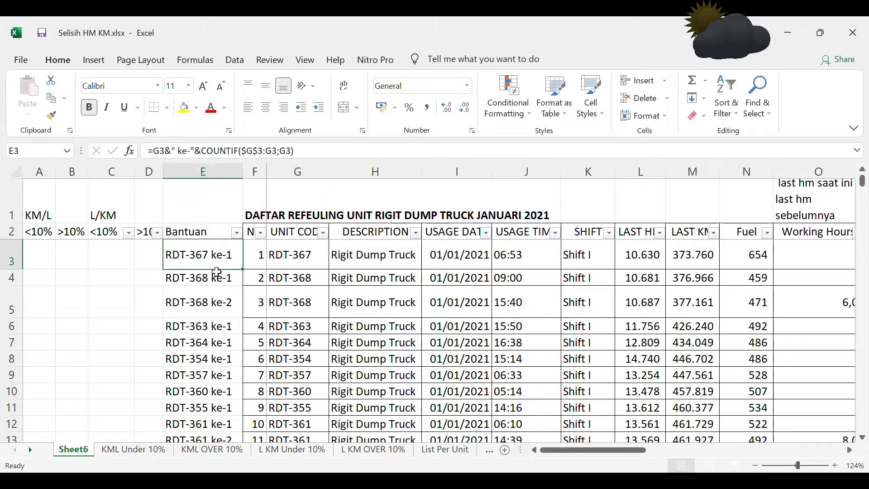
Step: Examine the row 3 formulas on Sheet6 from the Bantuan helper through the working hours, fuel index, average and under/over 10% columns
key(Right)
key(Right)
key(Right)
key(Right)
key(Right)
key(Right)
key(Right)
key(Right)
key(Right)
key(Right)
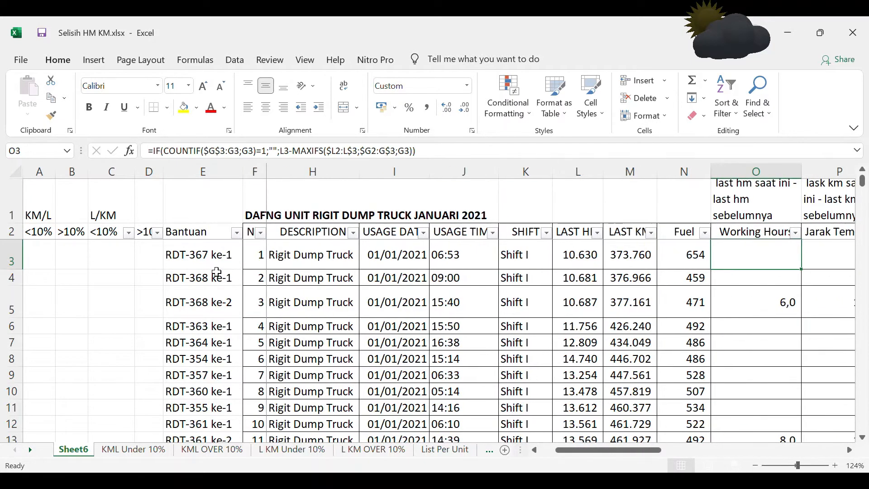
key(Right)
key(Right)
key(Right)
key(Left)
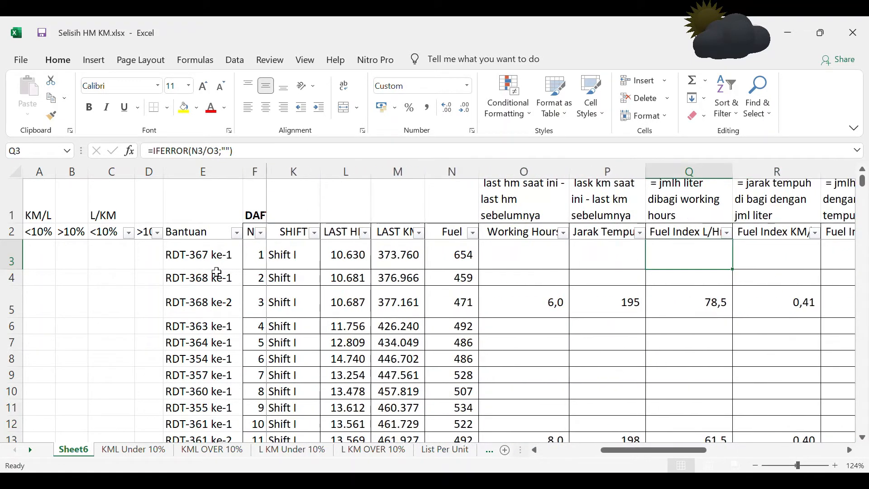
key(Left)
key(Left)
key(Right)
key(Right)
key(Right)
key(Right)
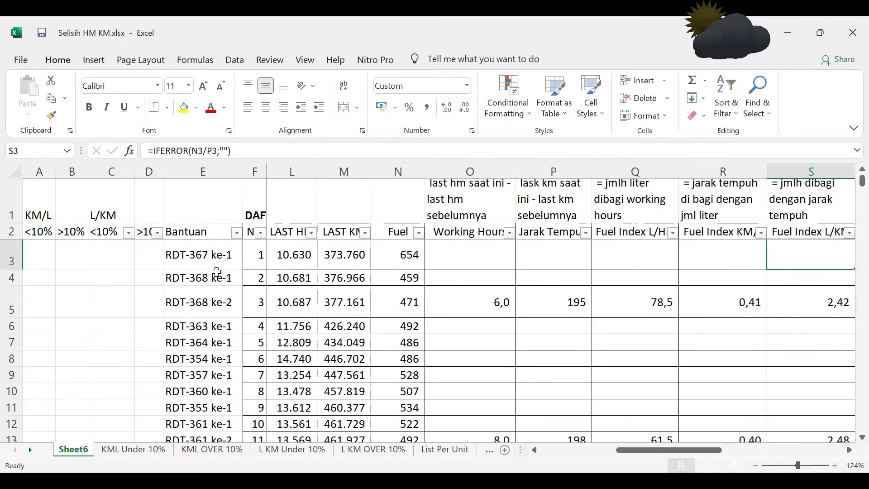
key(Right)
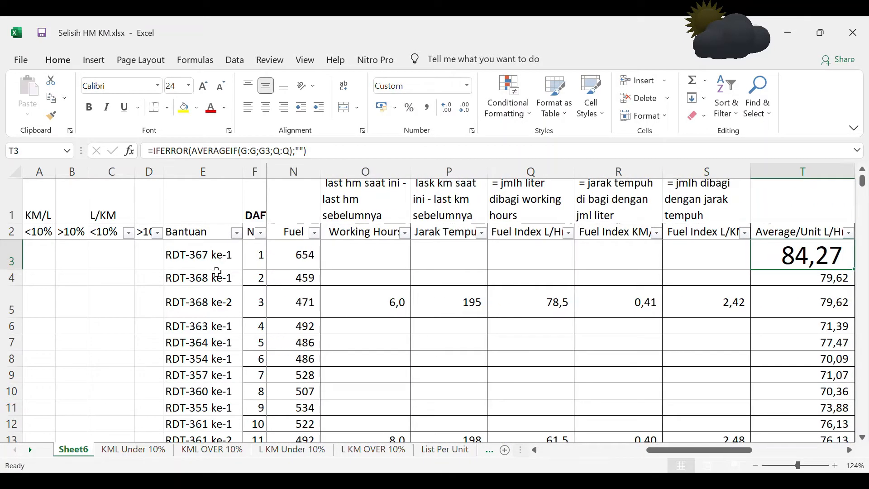
scroll(217, 272, right, 2)
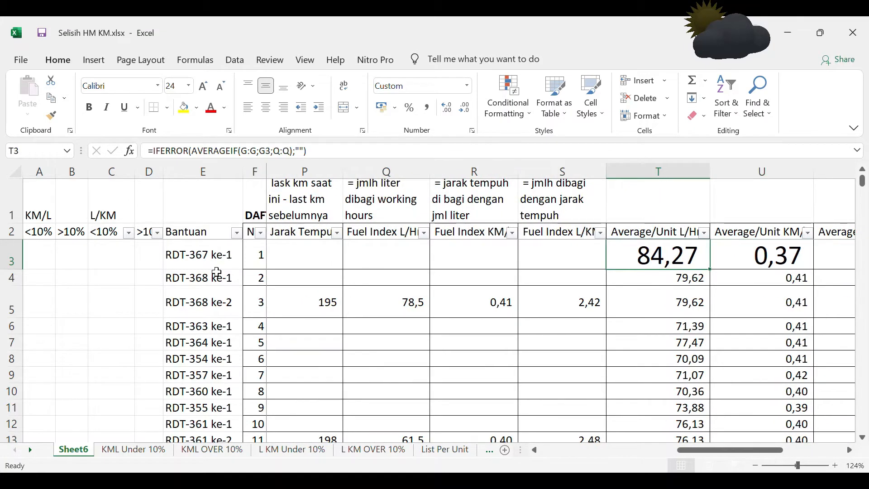
key(Right)
key(Right)
key(Right)
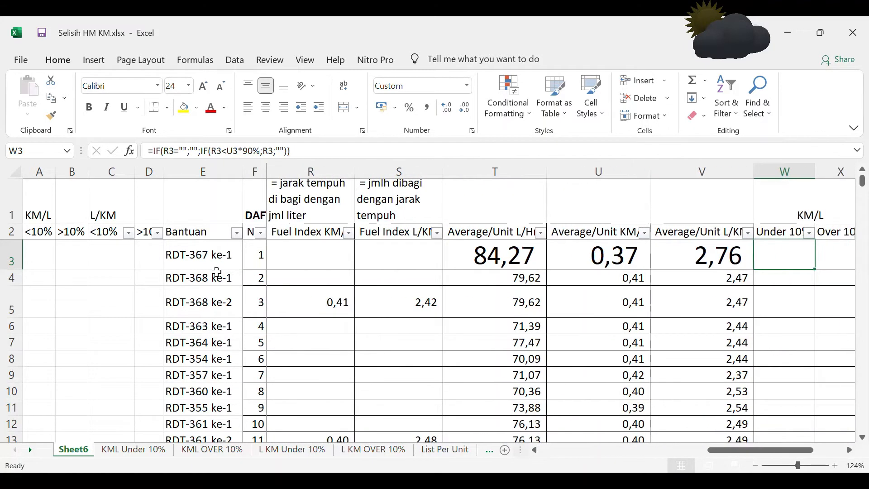
key(Right)
key(Right)
key(Right)
key(Right)
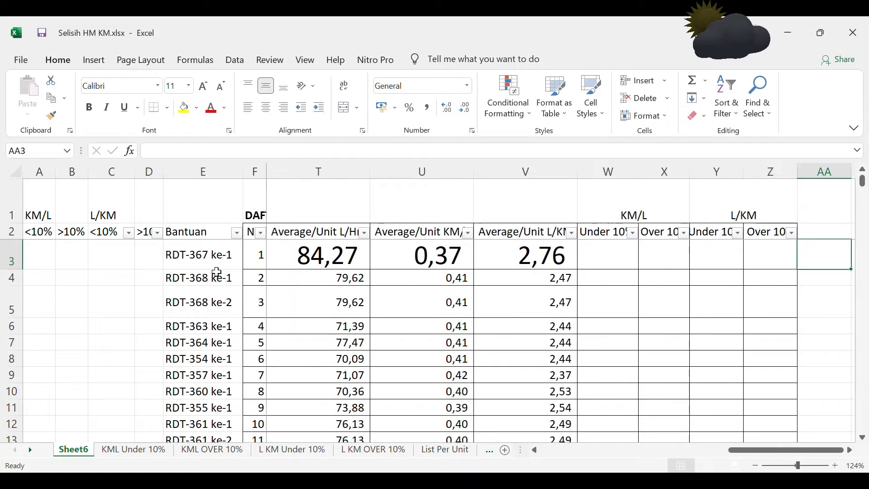
Step: Inspect the KM/L counting formulas in cells A3 and B3 on Sheet6
key(Left)
key(Left)
key(Left)
key(Left)
key(Left)
key(Left)
key(Left)
key(Left)
key(Left)
key(Left)
key(Left)
key(Left)
key(Left)
key(Left)
key(Left)
key(Left)
key(Left)
key(Left)
key(Left)
key(Left)
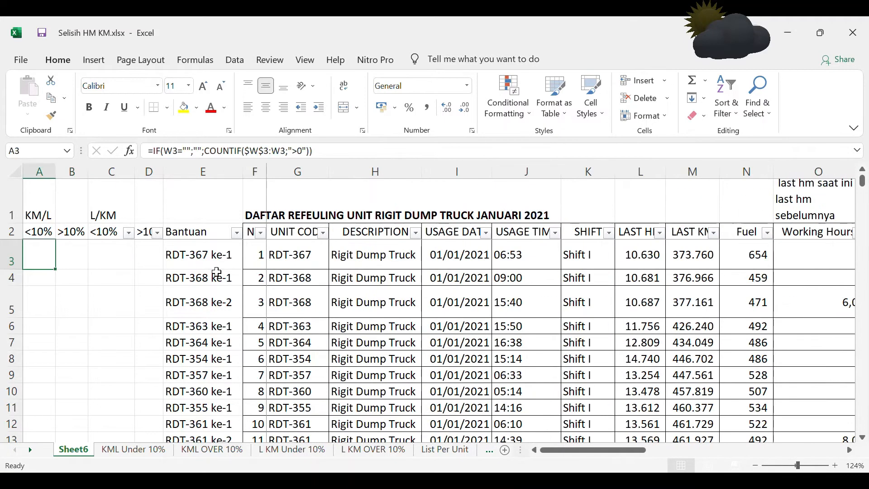
key(Right)
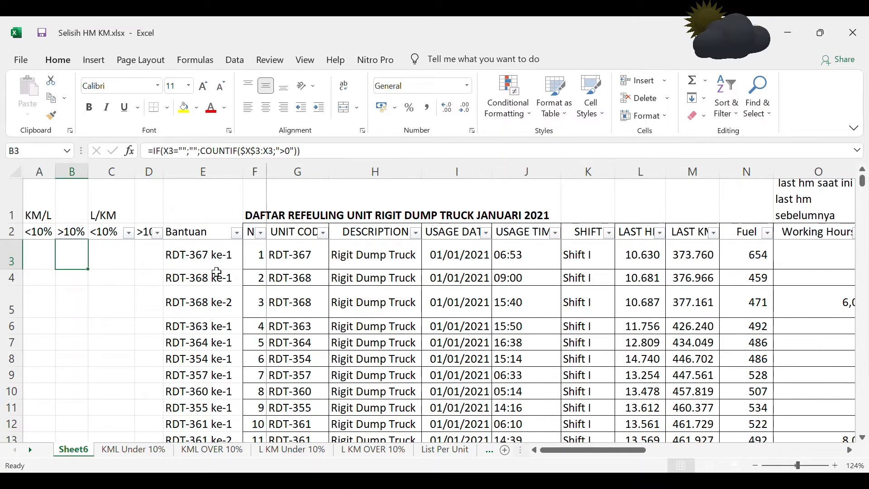
Step: Look through the KML Under 10%, KML OVER 10%, L KM Under 10%, L KM OVER 10% and List Per Unit sheets
click(122, 453)
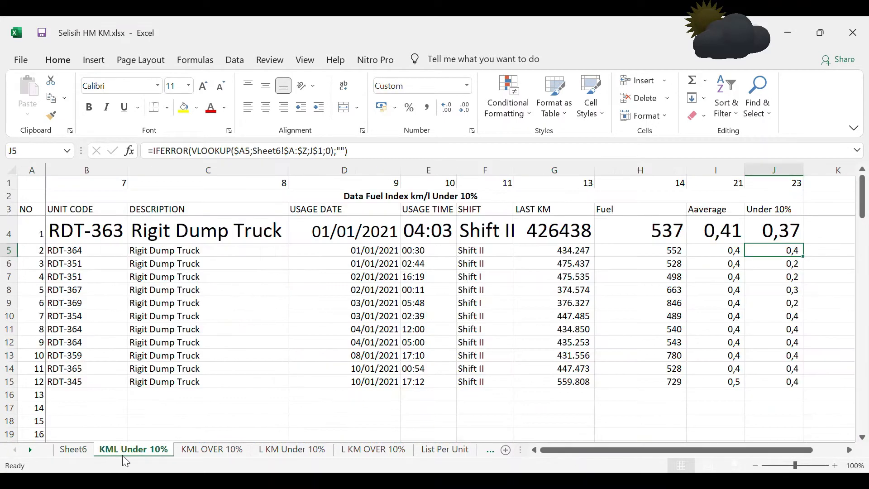
click(184, 454)
click(285, 452)
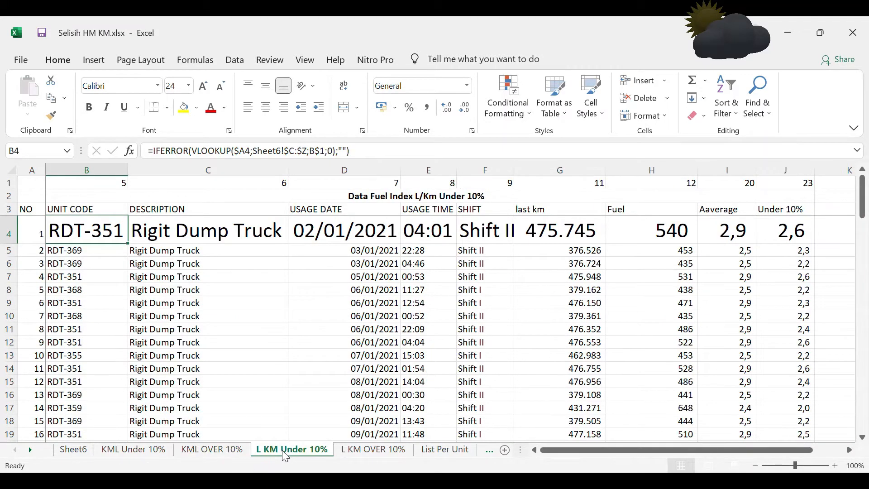
click(370, 453)
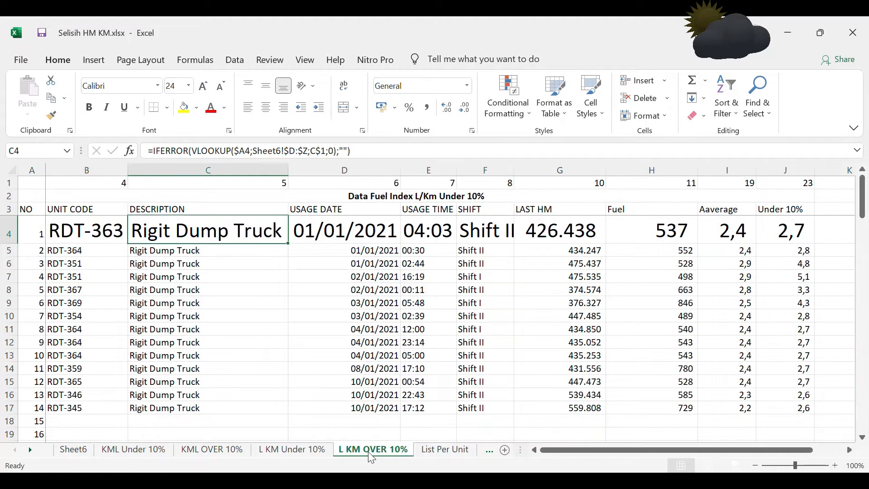
click(433, 449)
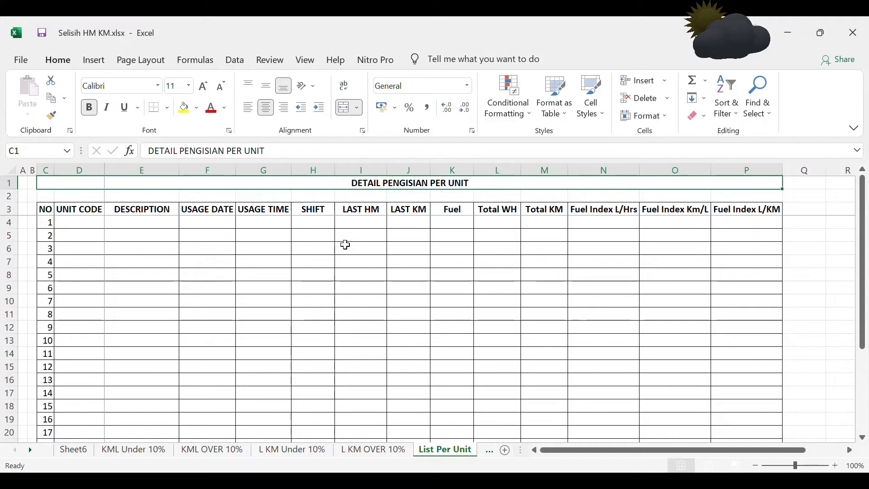
click(71, 243)
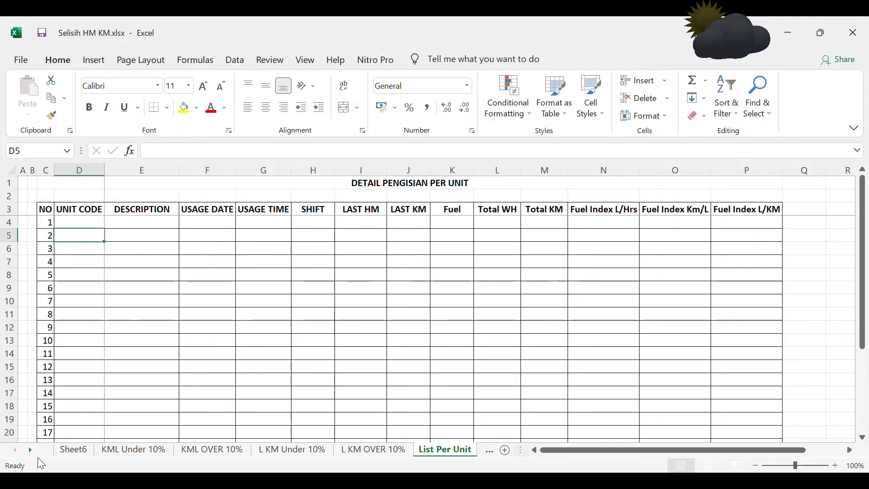
Step: Review the entries in the UNIT CODE column of Sheet6, from the first record down to row 7
click(77, 450)
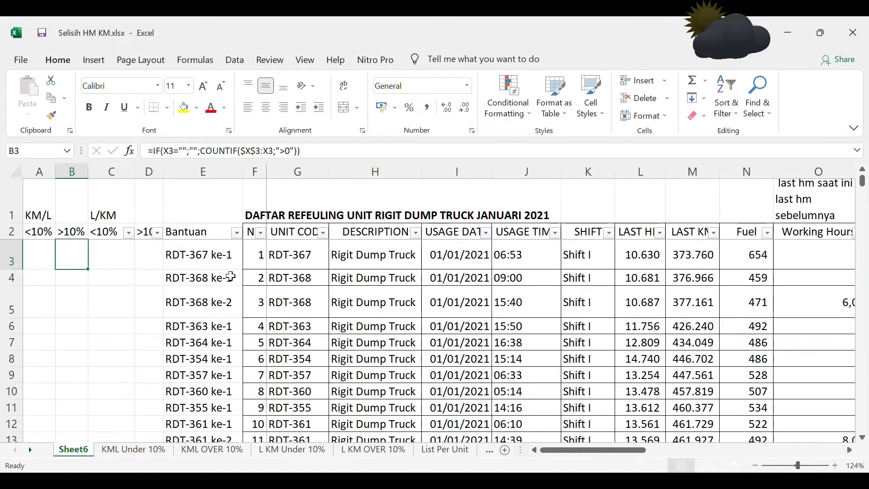
click(275, 221)
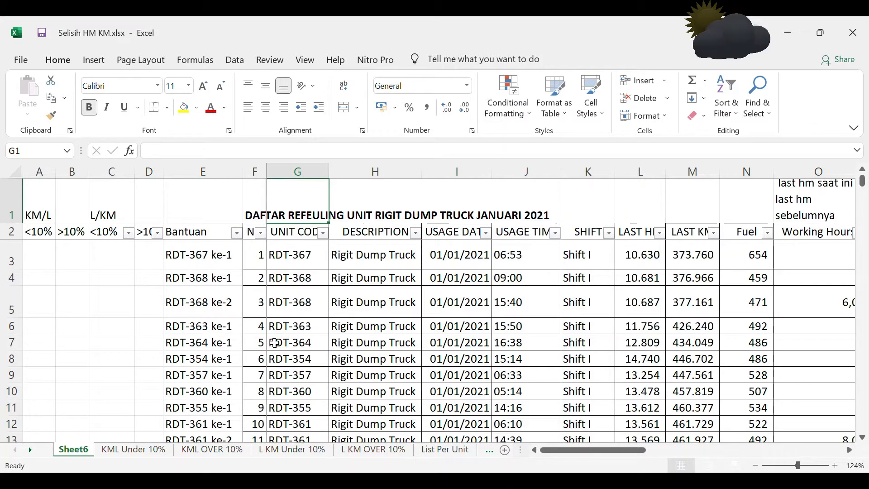
click(286, 266)
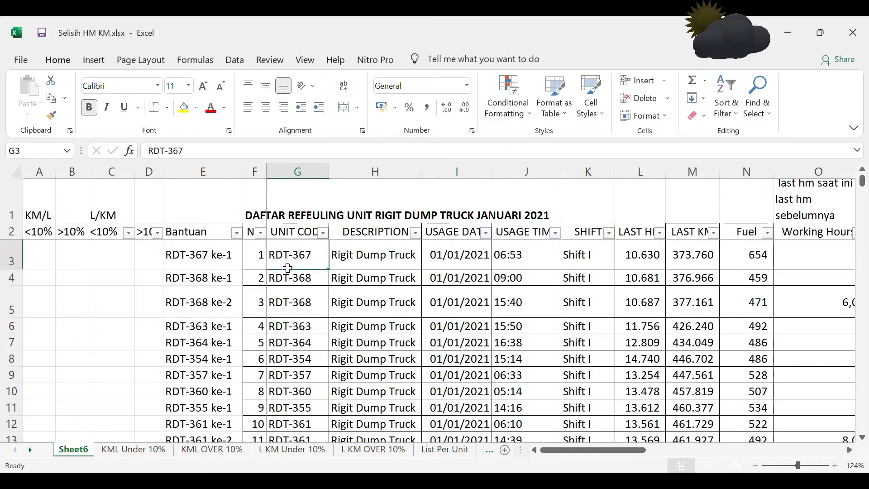
click(294, 312)
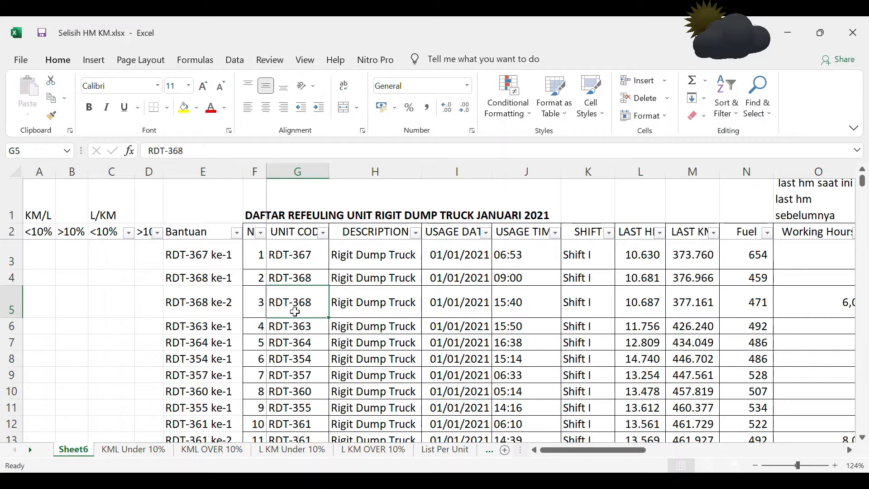
click(299, 268)
key(Down)
key(Down)
key(Down)
key(Down)
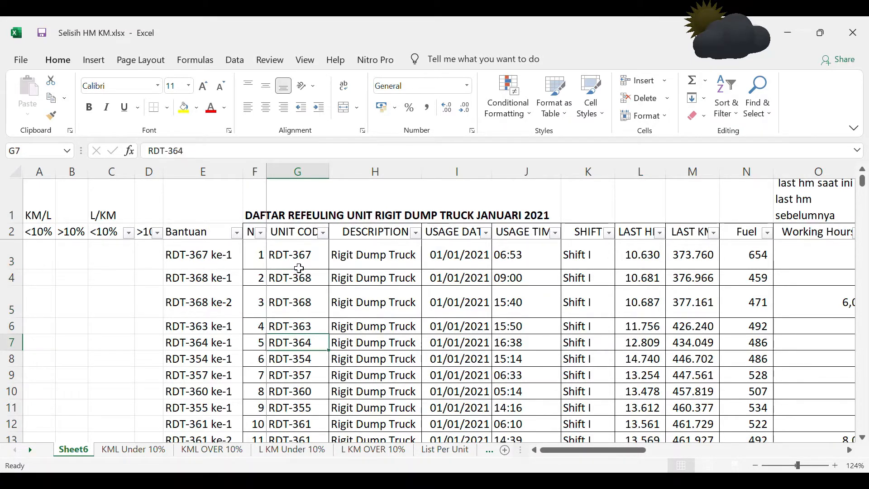
Step: On the List Per Unit sheet, paste a copy of blank cell D5 over D4 to remove its dropdown list
click(430, 452)
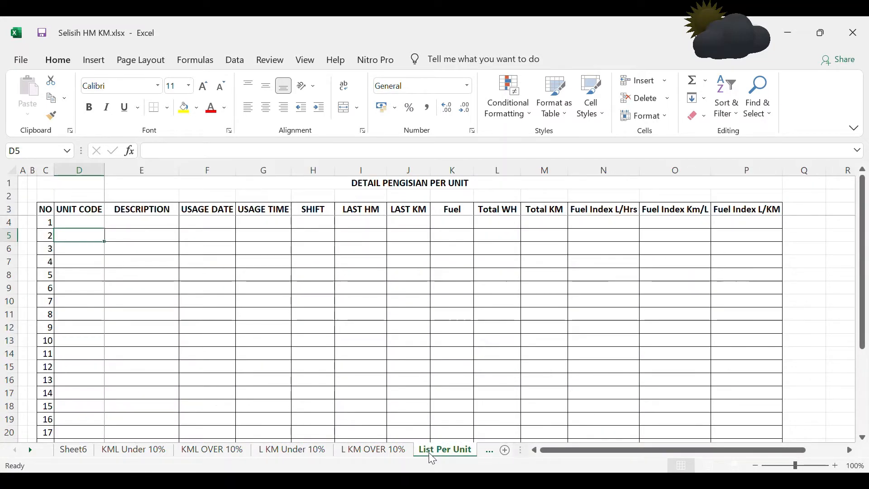
key(Down)
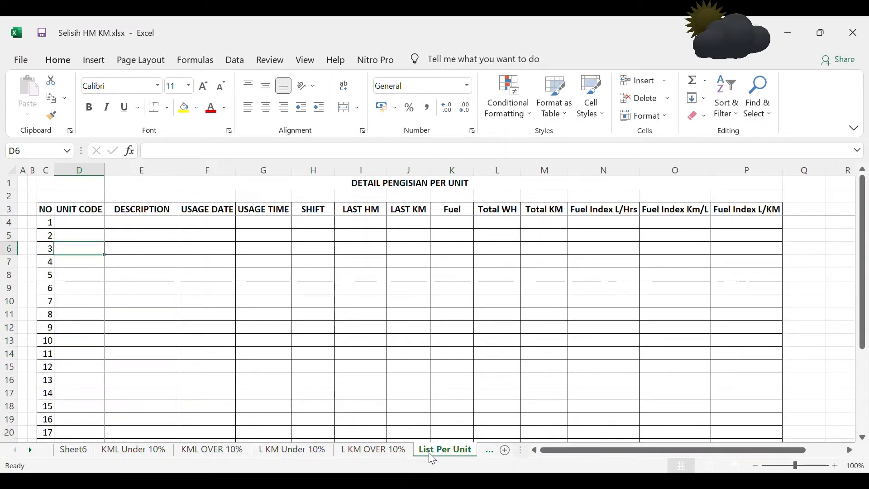
key(Up)
key(Up)
key(Up)
key(Down)
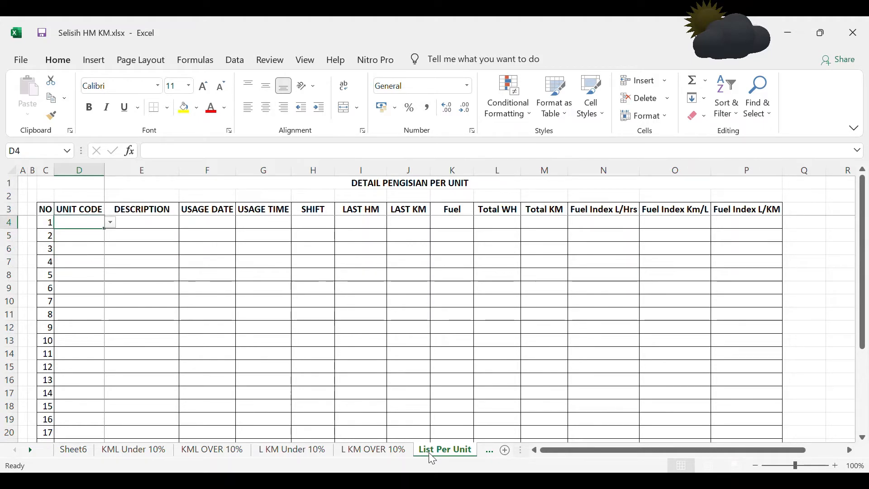
key(Down)
key(ctrl+c)
key(Up)
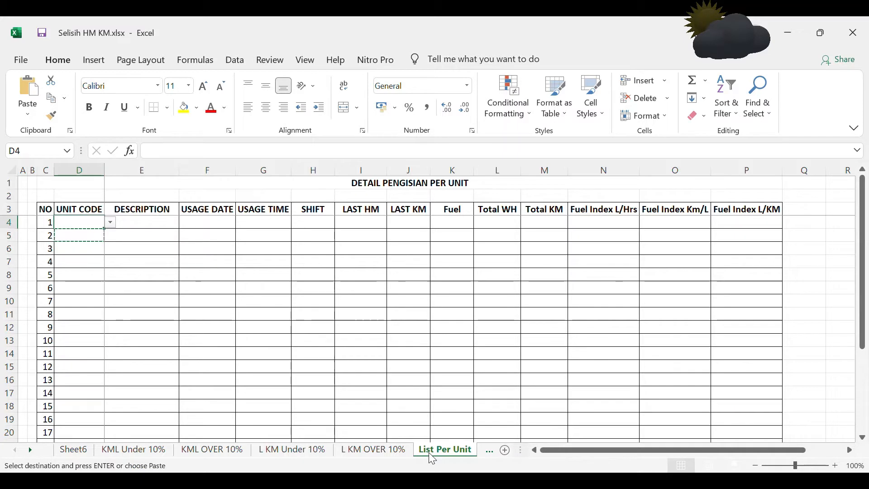
key(Return)
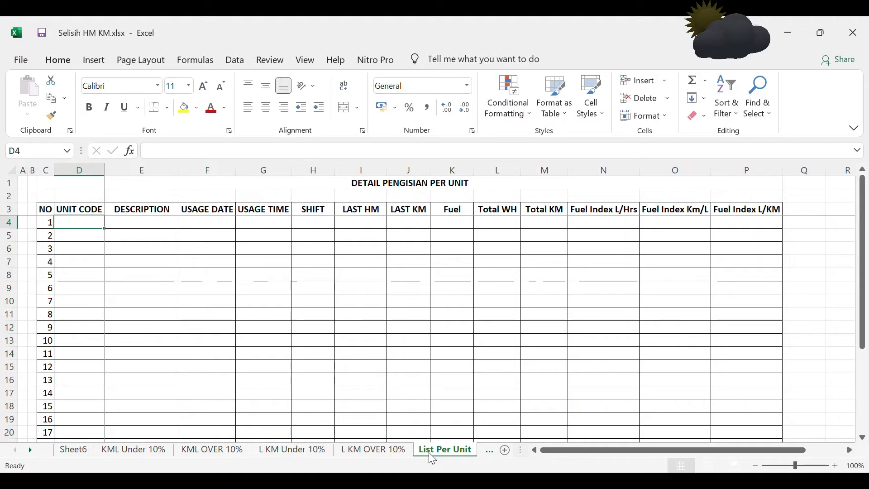
key(Down)
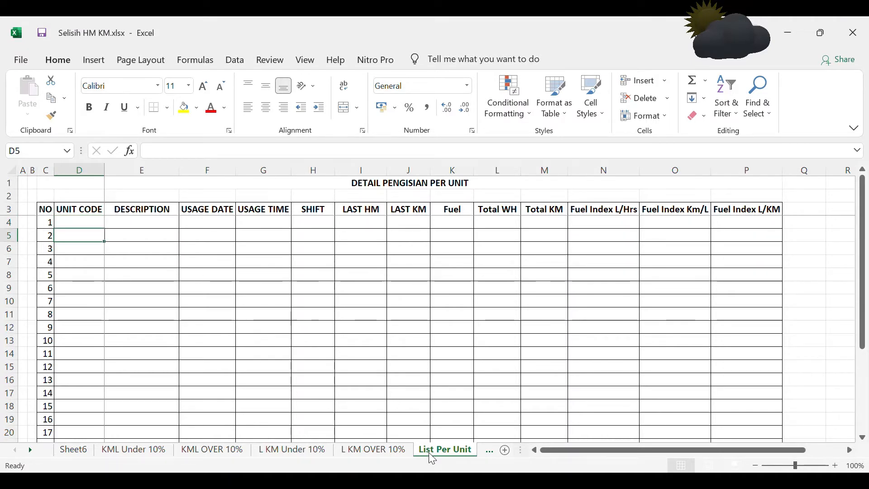
Step: Clear the existing unit code list in S4:S24 of the List Per Unit sheet
key(Up)
key(Left)
key(Right)
key(Right)
key(Right)
key(Right)
key(Right)
key(Right)
key(Right)
key(Right)
key(Right)
key(Right)
key(Right)
key(Right)
key(Right)
key(Right)
key(Right)
key(Right)
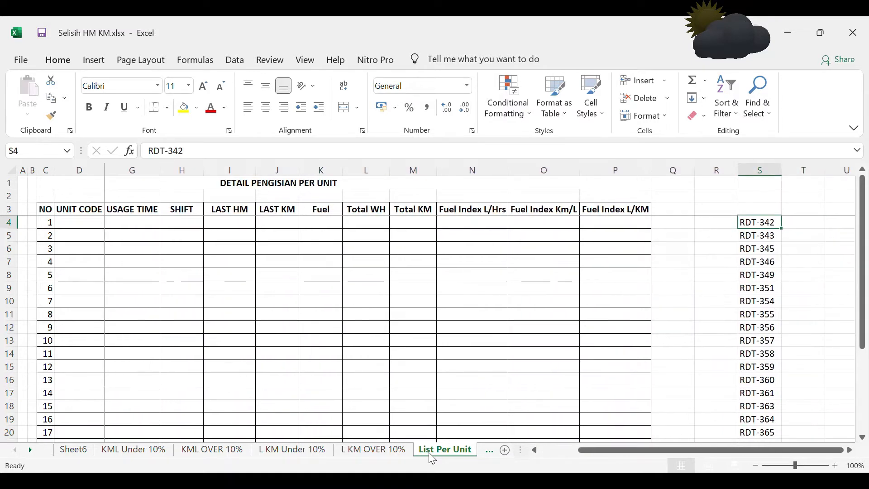
key(ctrl+shift+Down)
key(Delete)
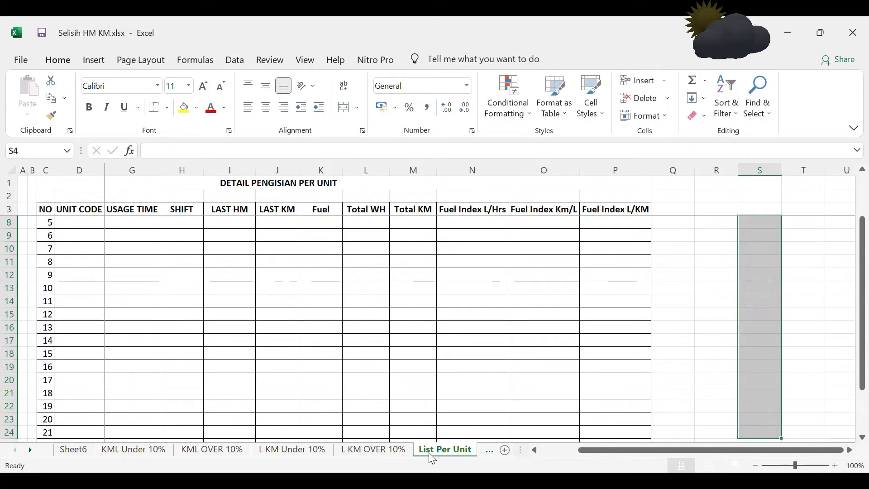
Step: Copy all unit codes in G3:G294 on Sheet6
click(72, 451)
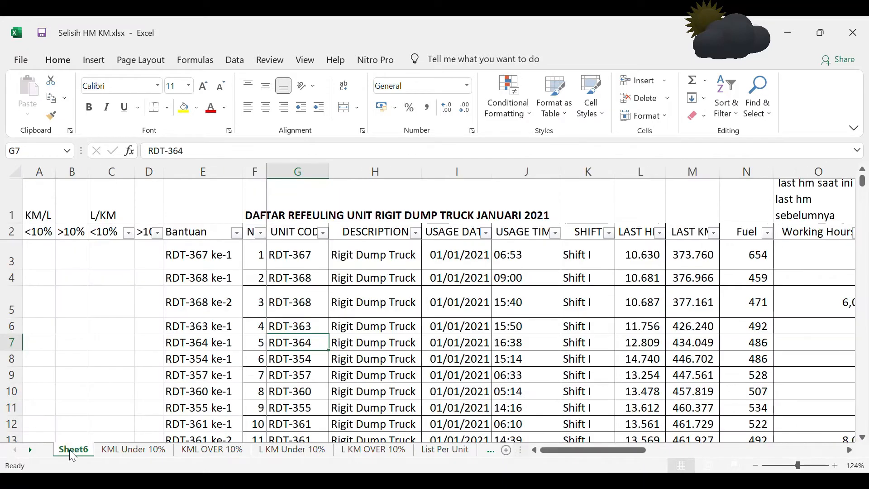
click(276, 267)
key(Up)
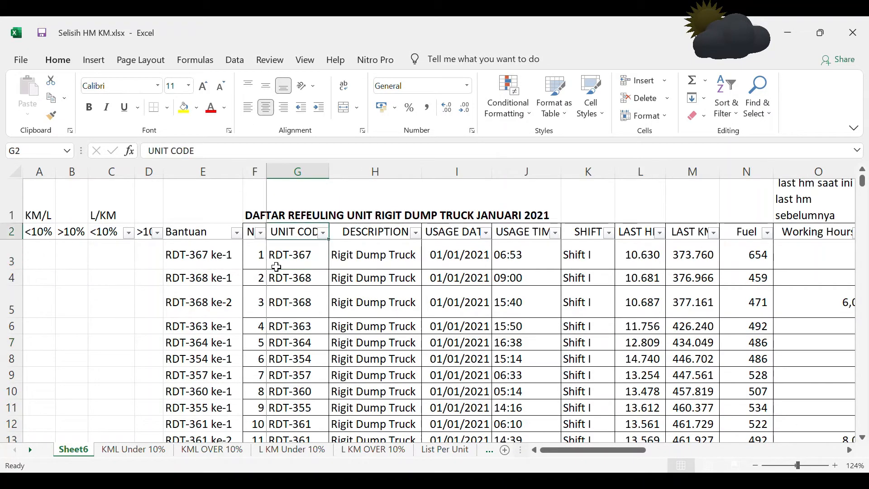
key(Down)
key(ctrl+shift+Down)
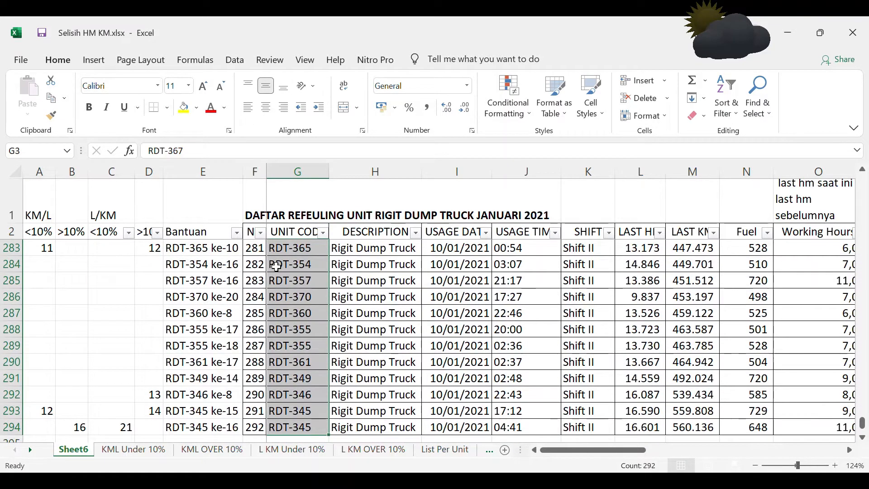
key(ctrl+c)
key(Up)
key(Down)
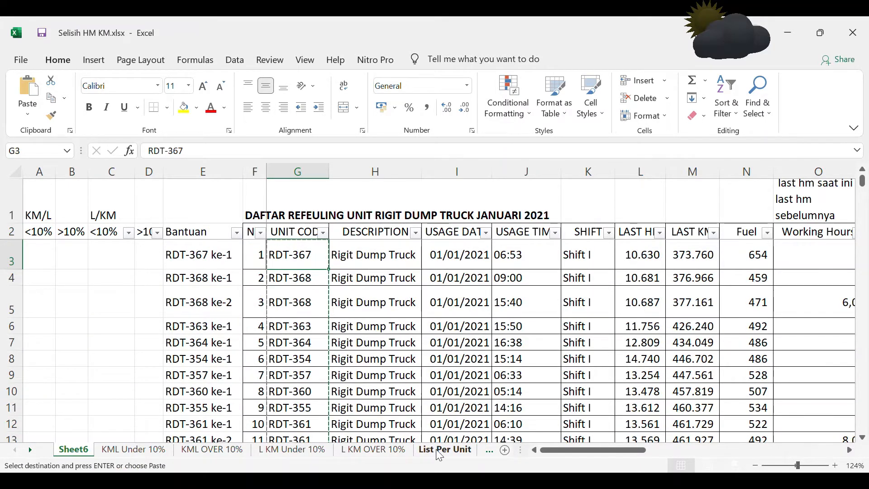
Step: Paste the copied unit codes into column S of the List Per Unit sheet, starting at S4
click(453, 452)
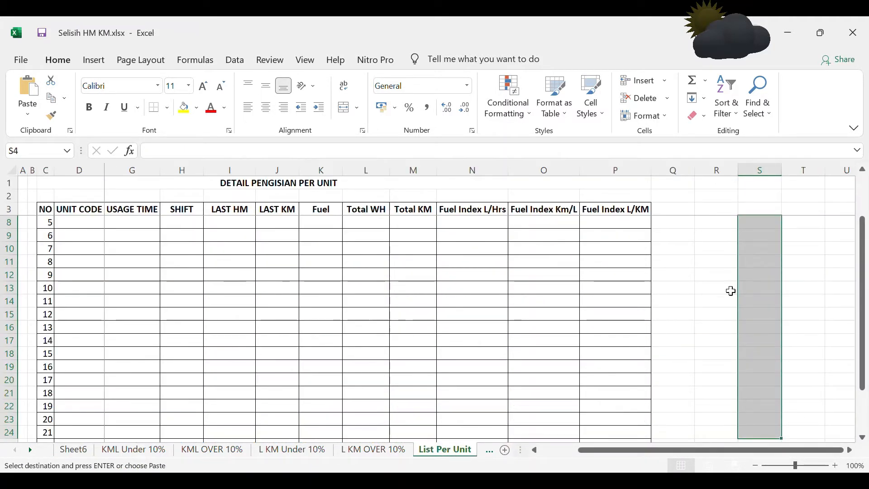
key(Down)
key(Up)
key(Up)
key(Up)
key(Up)
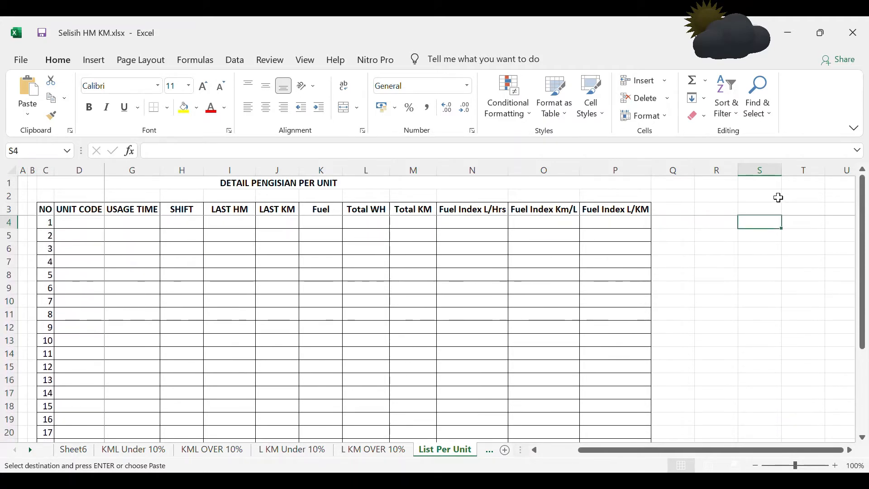
key(Down)
key(Down)
key(Down)
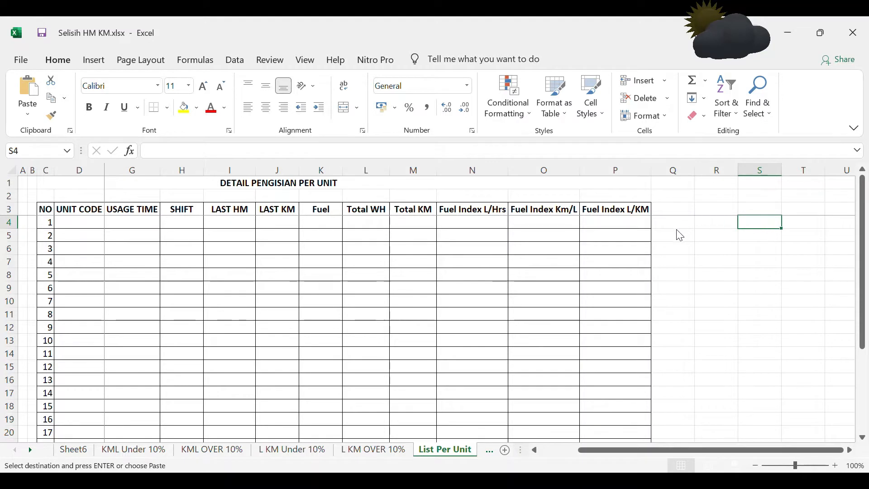
key(ctrl+v)
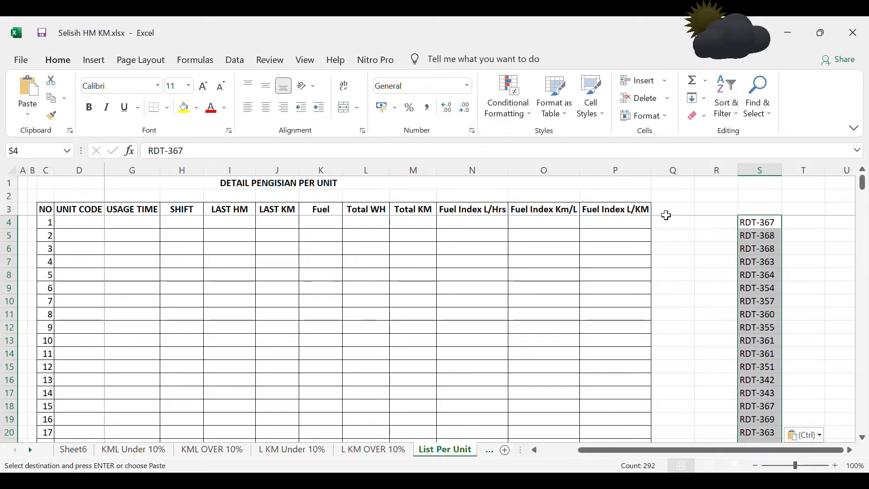
Step: Remove duplicate unit codes from the pasted list in column S of the List Per Unit sheet
click(236, 62)
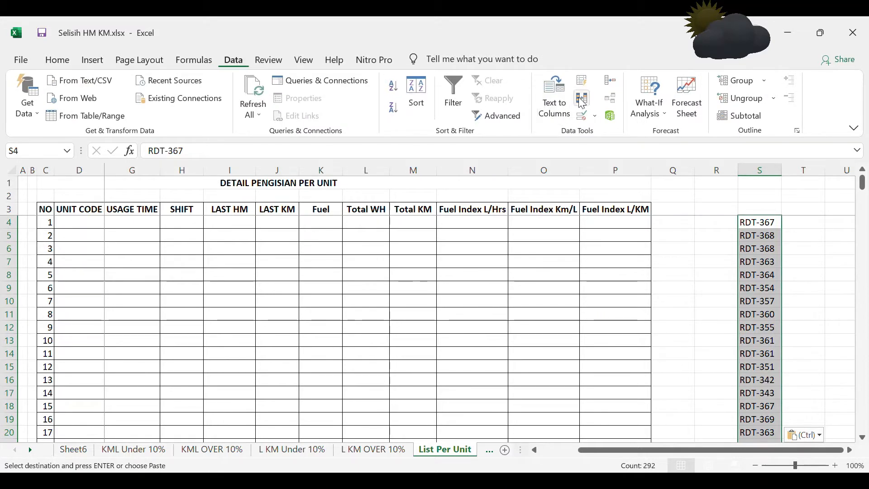
click(585, 102)
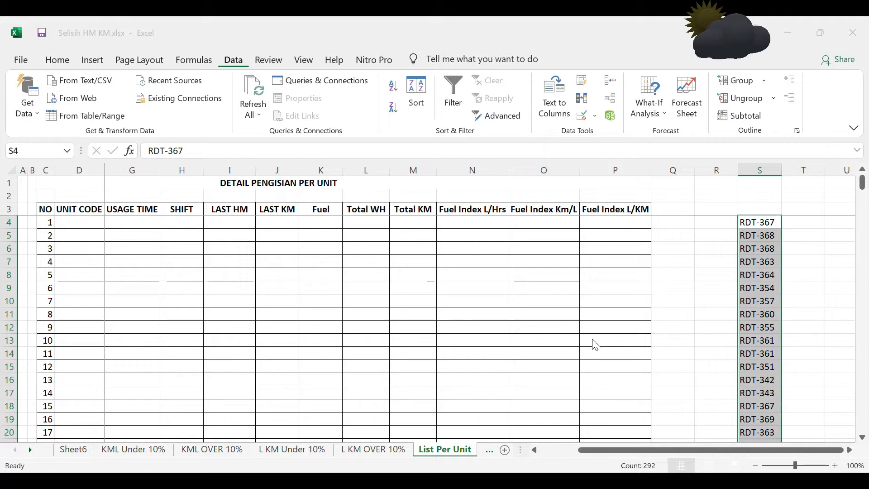
click(519, 391)
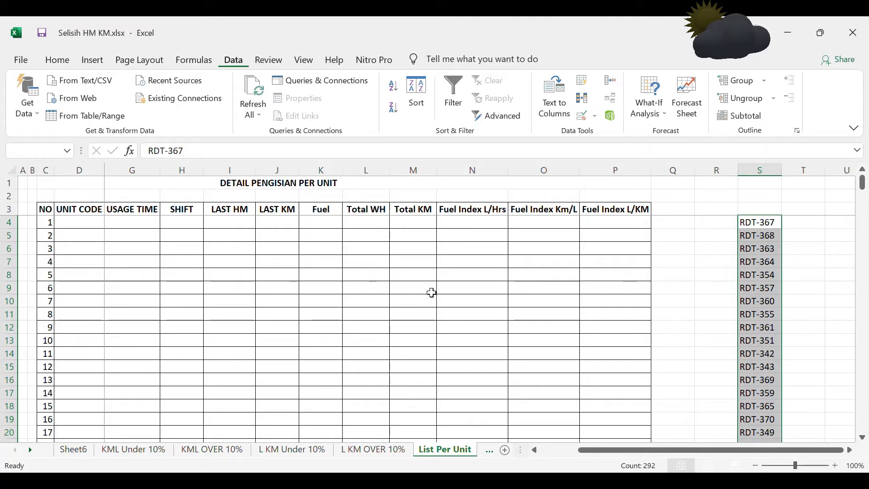
Step: Sort the unique unit codes in S4:S24 in ascending order
key(Up)
key(Down)
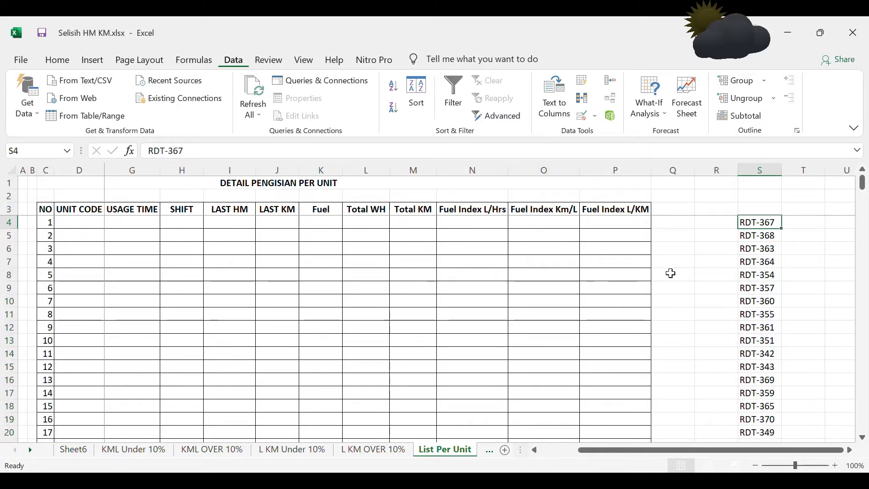
key(ctrl+shift+Down)
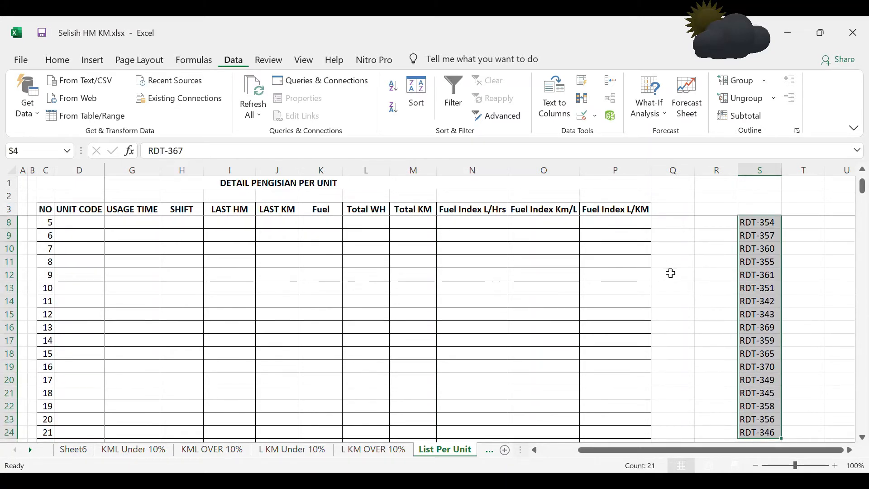
key(Up)
key(Down)
key(ctrl+shift+Down)
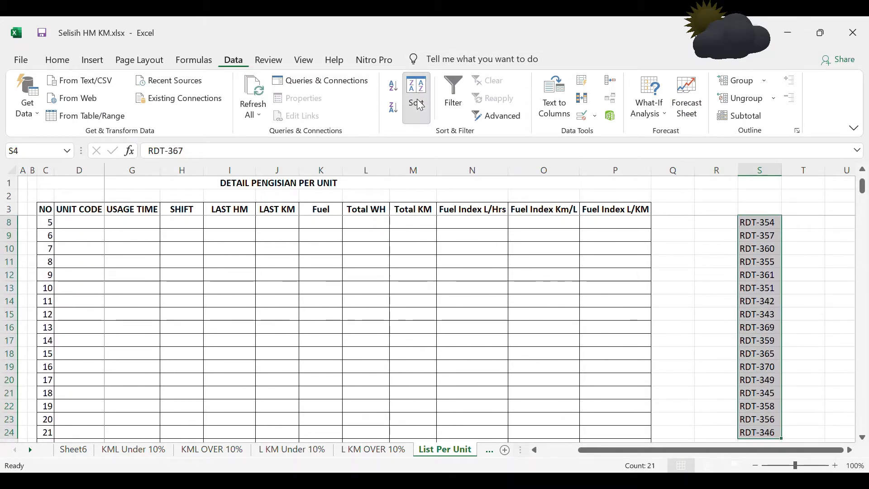
click(424, 119)
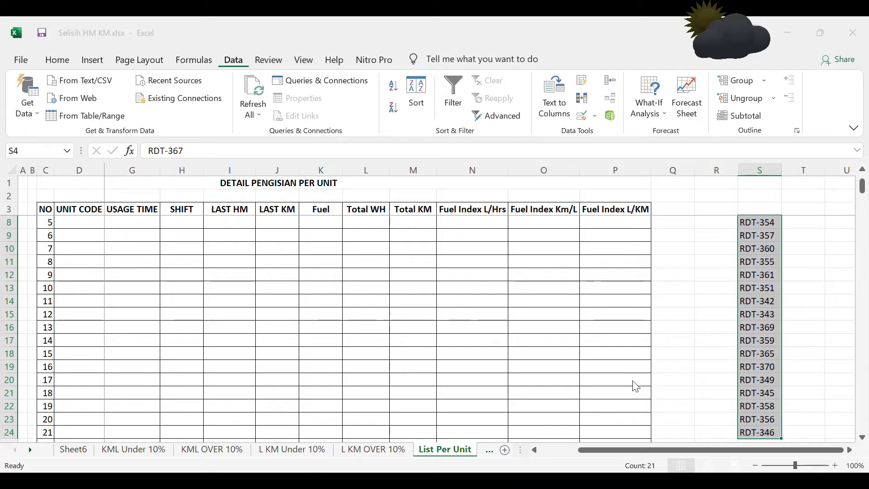
key(Return)
key(Up)
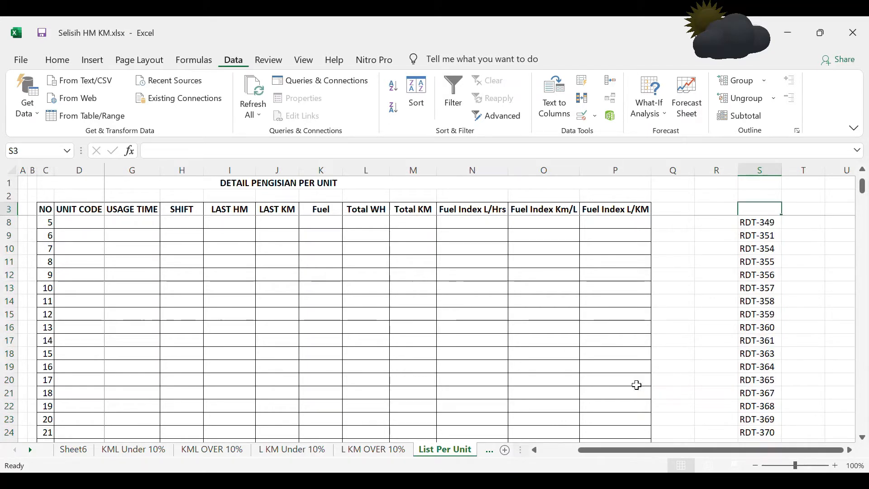
Step: Examine the sorted unit codes in column S, starting at S4
key(Down)
key(Down)
key(Up)
key(Down)
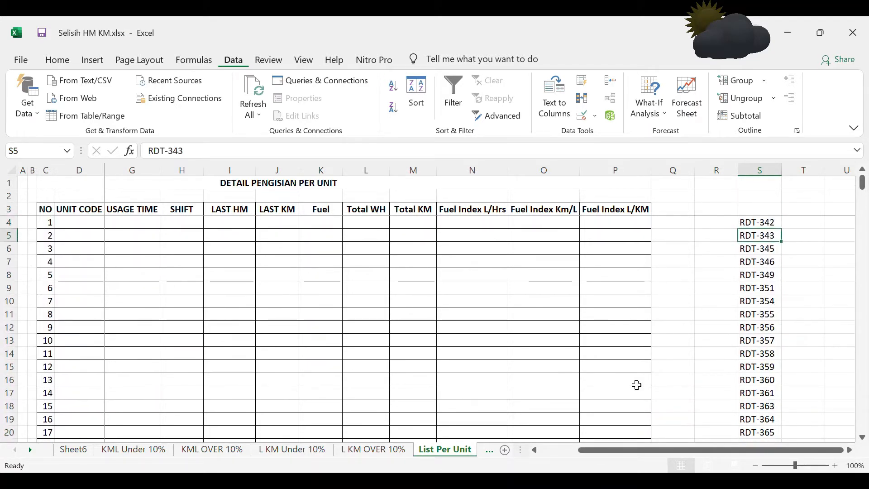
key(Up)
key(Down)
key(Down)
key(Down)
key(Down)
key(Down)
key(Down)
key(Down)
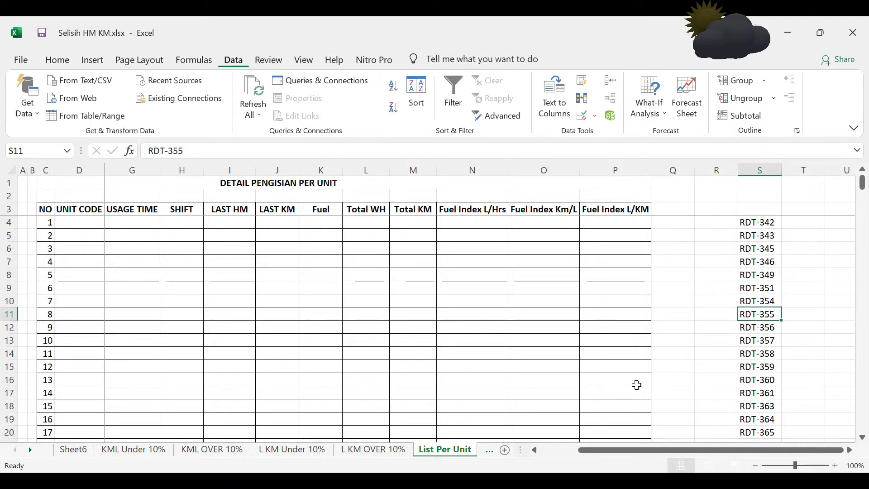
key(ctrl+Up)
key(Up)
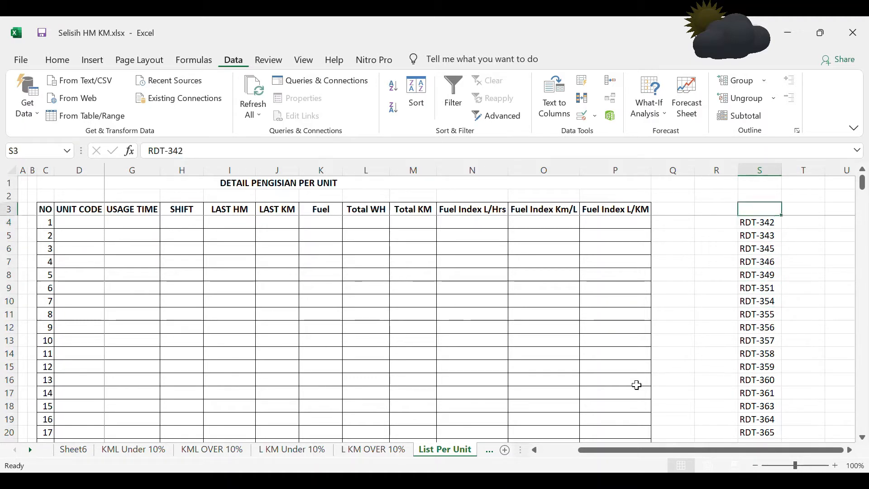
Step: Add a list data validation to the first UNIT CODE cell, D4, using S4:S24 as its source
key(Down)
key(Left)
key(Left)
key(Left)
key(Left)
key(Left)
key(Left)
key(Left)
key(Home)
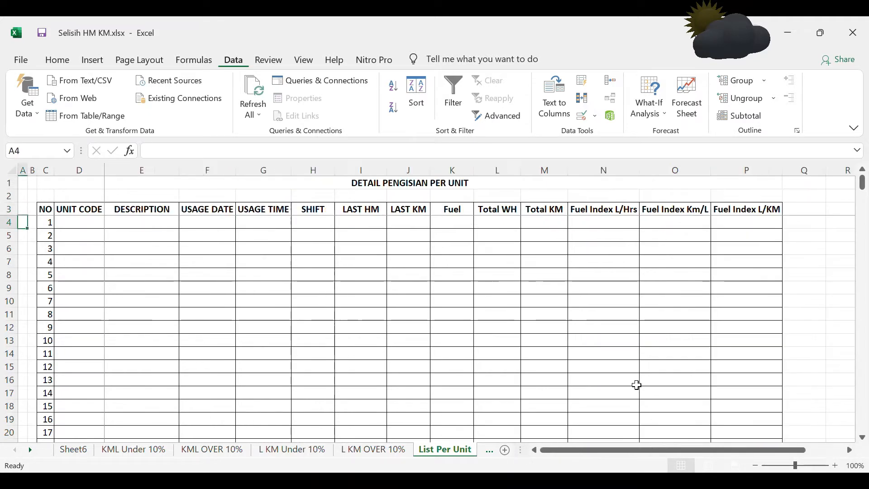
key(Up)
key(Right)
key(Right)
key(Right)
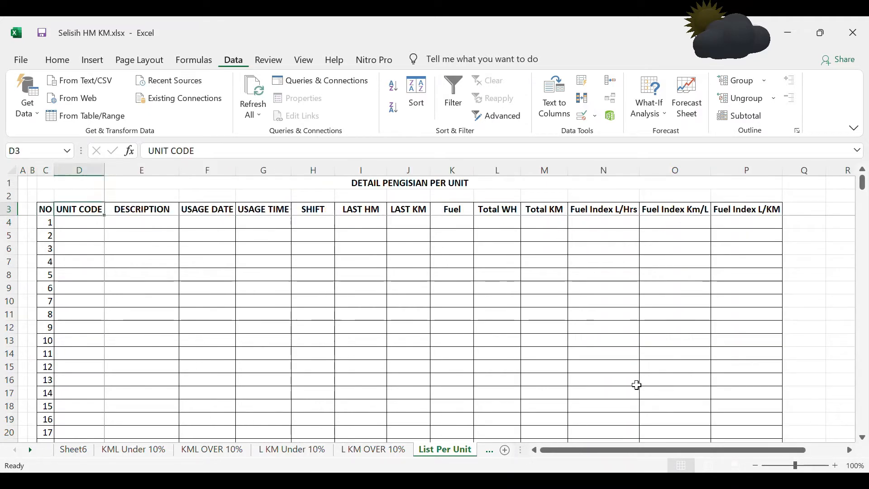
key(Down)
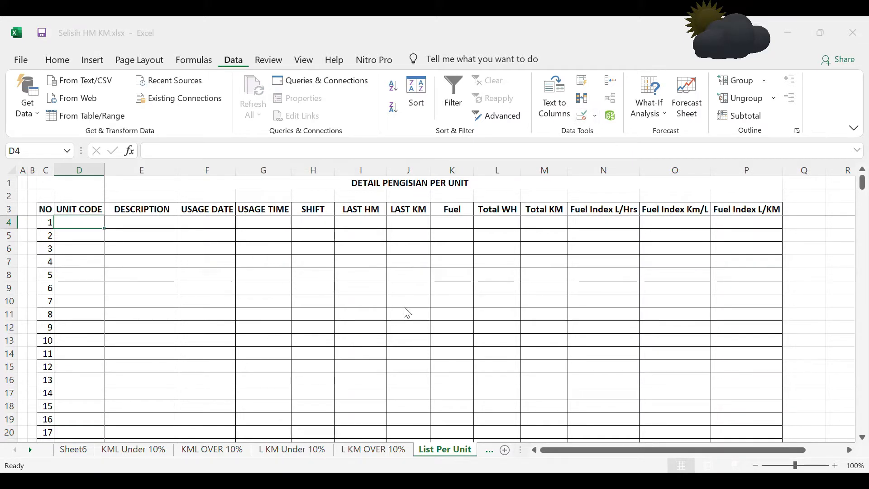
click(431, 329)
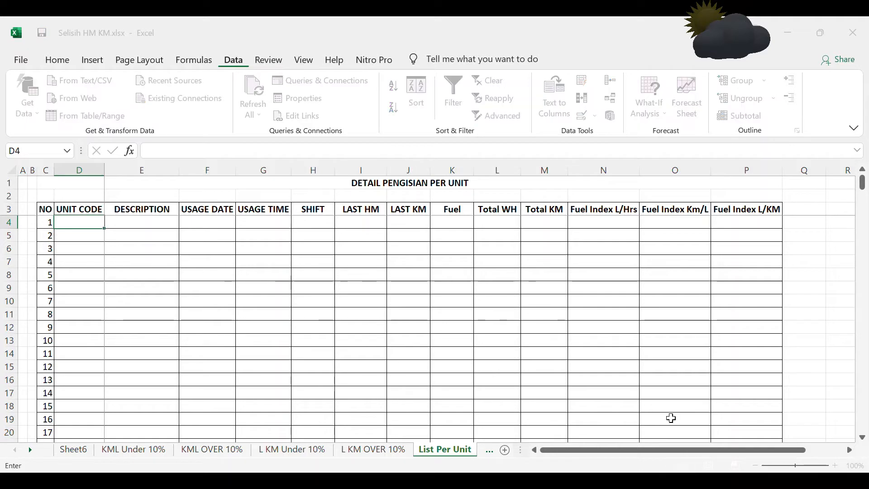
drag(642, 451, 732, 445)
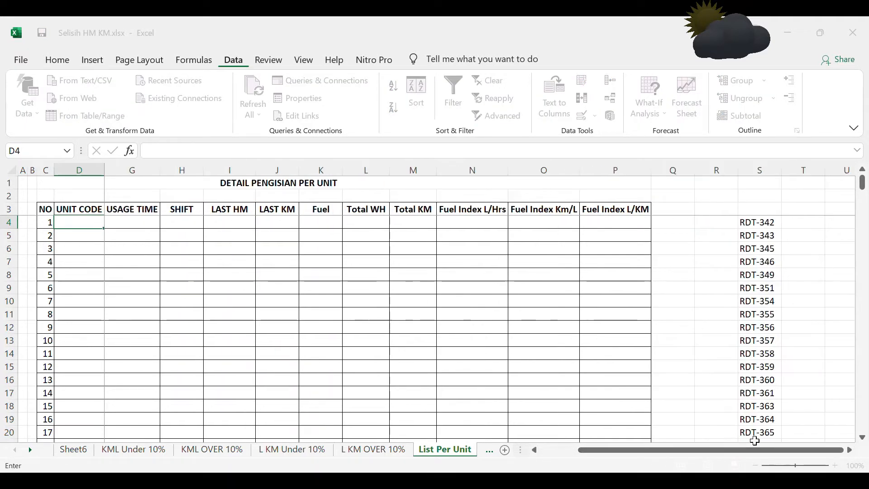
click(759, 213)
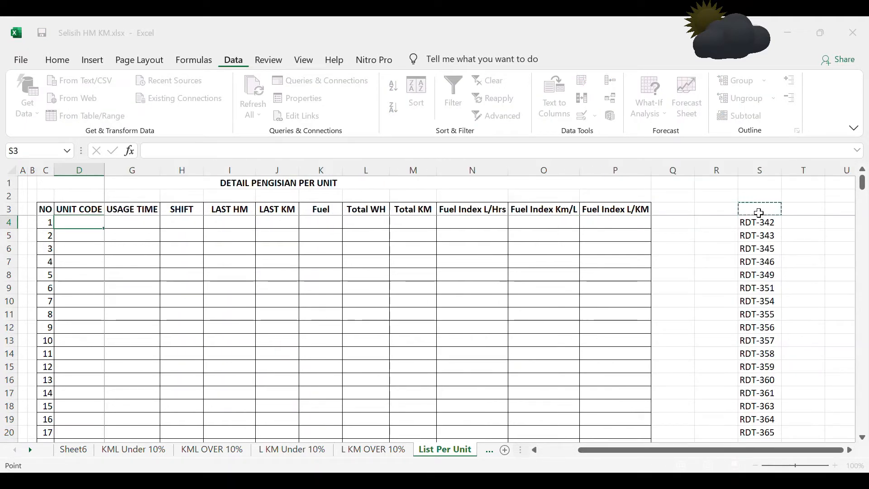
key(Down)
key(ctrl+shift+Down)
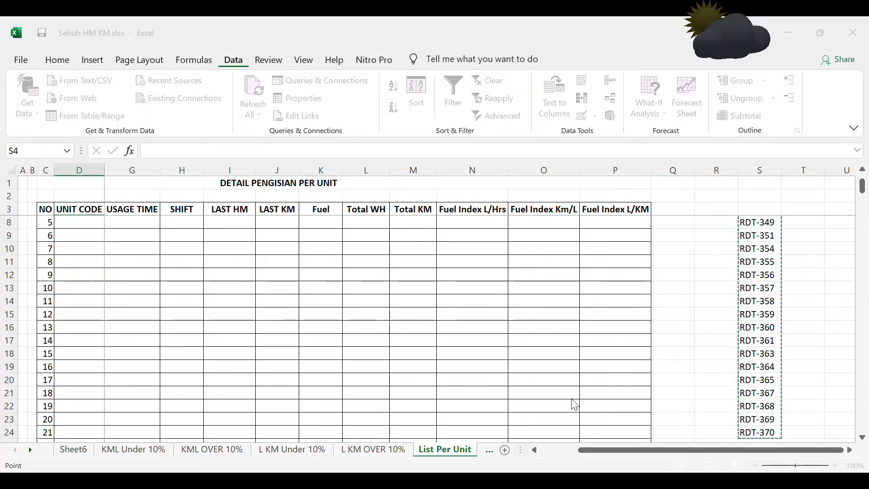
key(Escape)
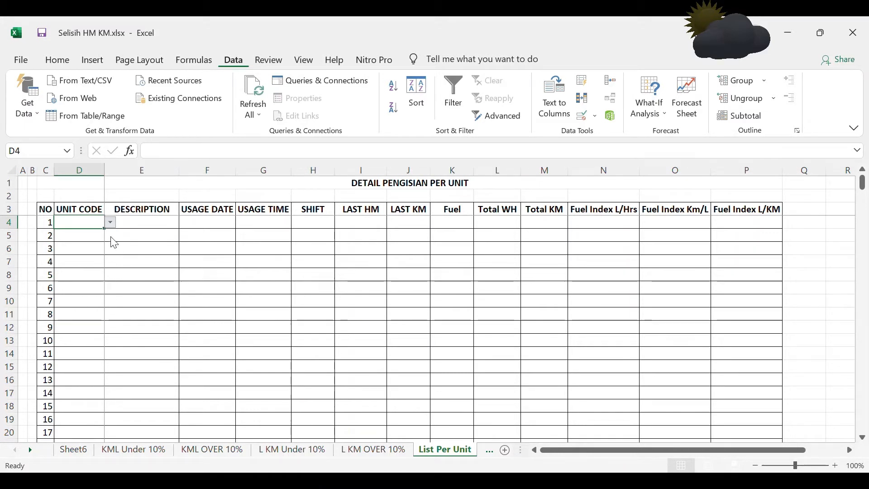
Step: Choose RDT-342 from the dropdown list in D4 and enter the formula =D4 in D5
click(88, 232)
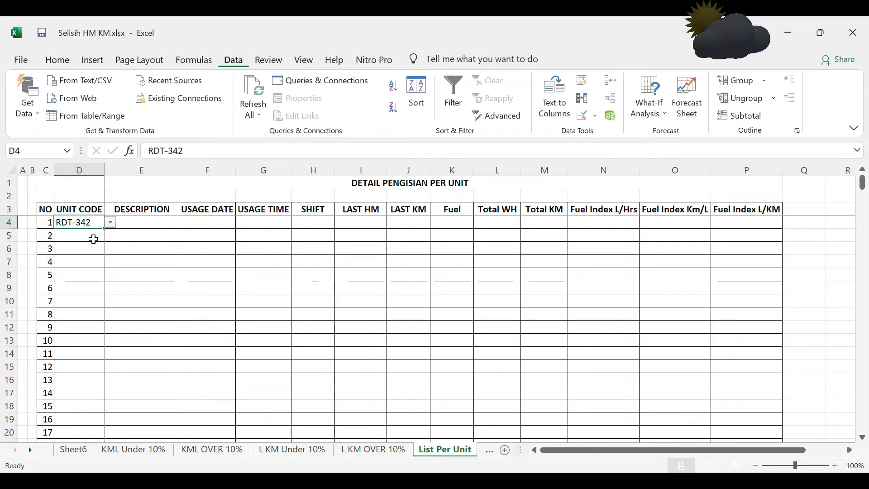
click(94, 240)
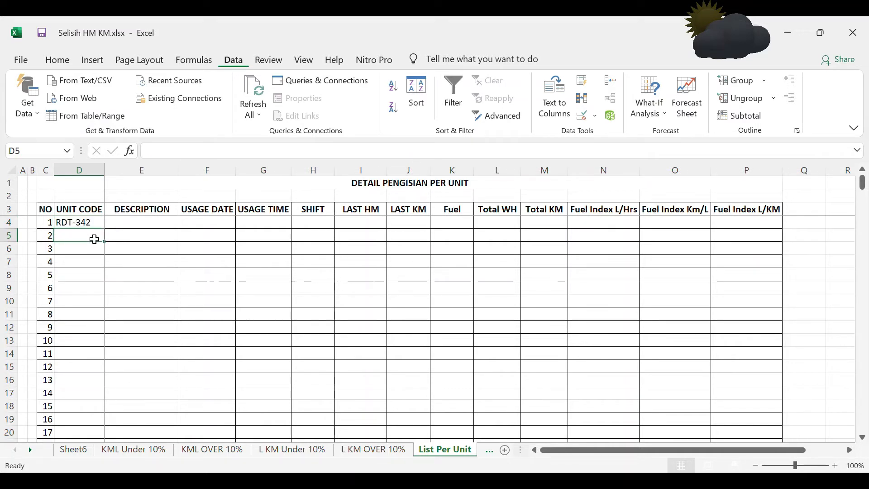
text(=)
key(Up)
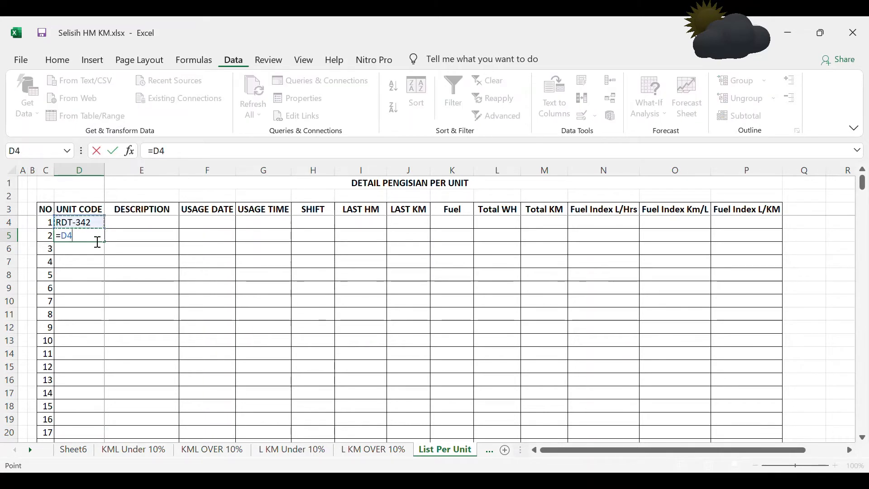
key(Return)
Step: Copy the D5 formula down the UNIT CODE column through row 28
click(94, 240)
key(ctrl+c)
key(Left)
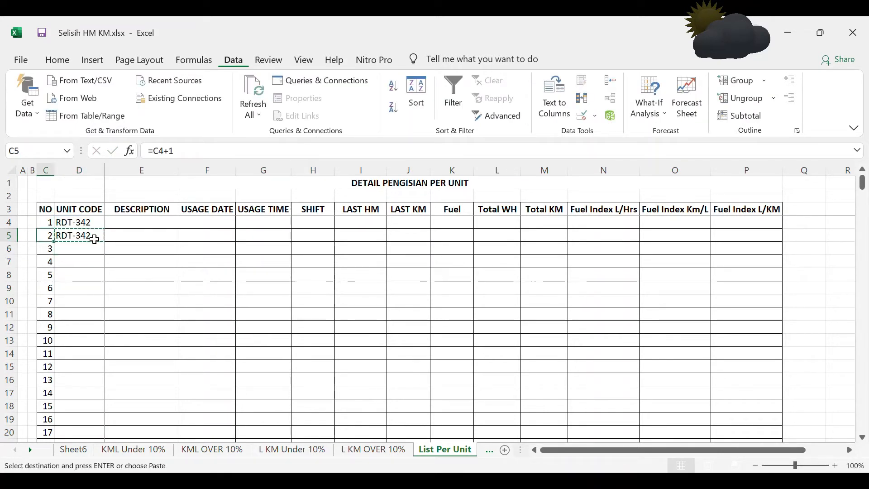
key(ctrl+Down)
key(Right)
key(ctrl+shift+Up)
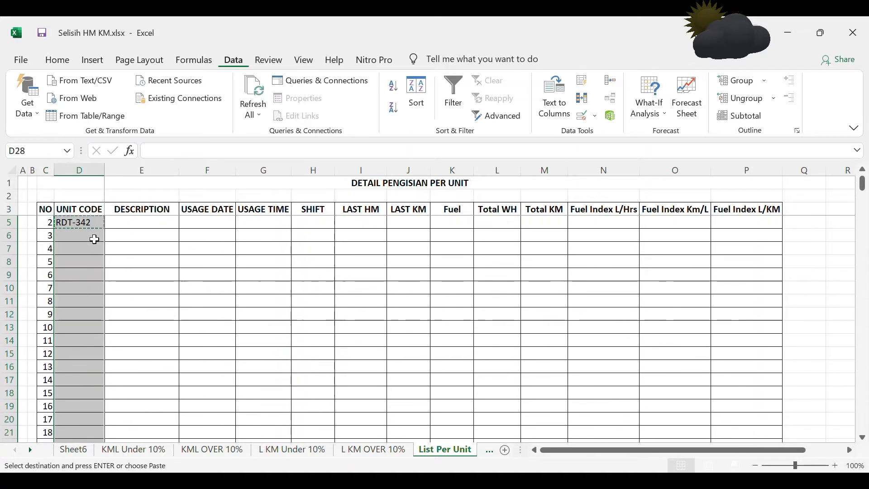
key(Return)
key(Down)
key(Down)
key(Up)
key(Up)
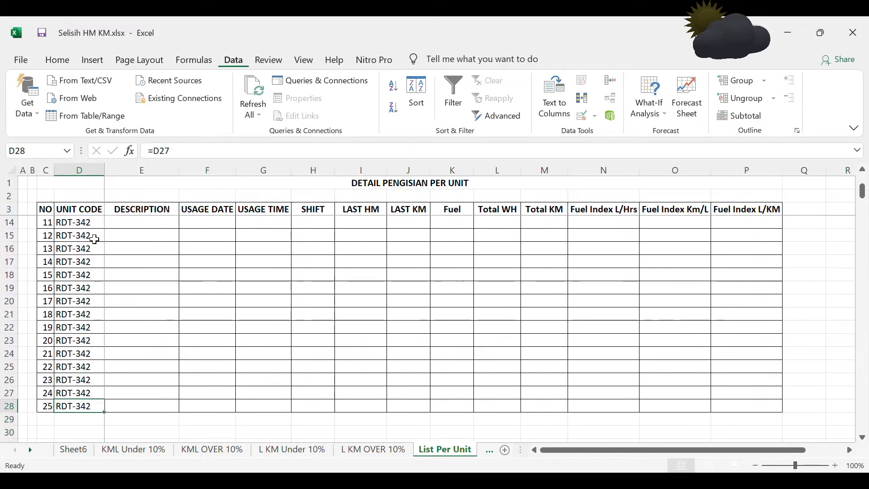
Step: Change the unit code in D4 to RDT-349
key(ctrl+Up)
key(Up)
key(Down)
key(Down)
key(Down)
key(Up)
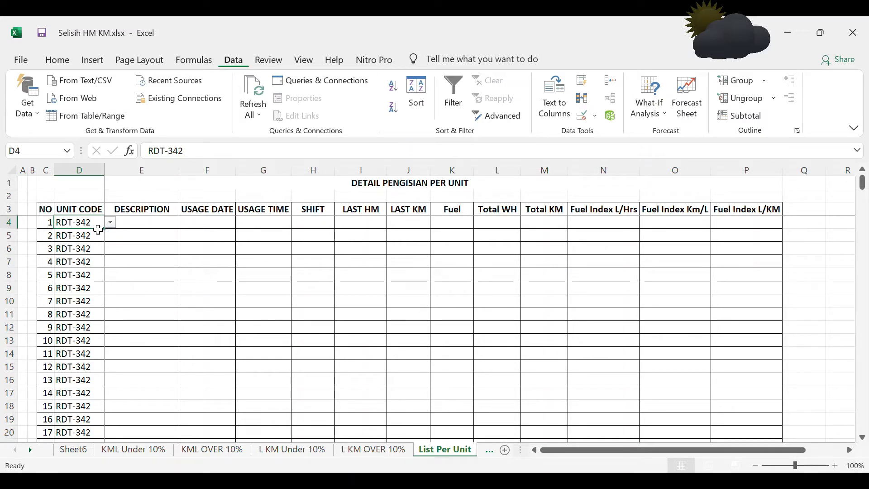
click(220, 163)
key(BackSpace)
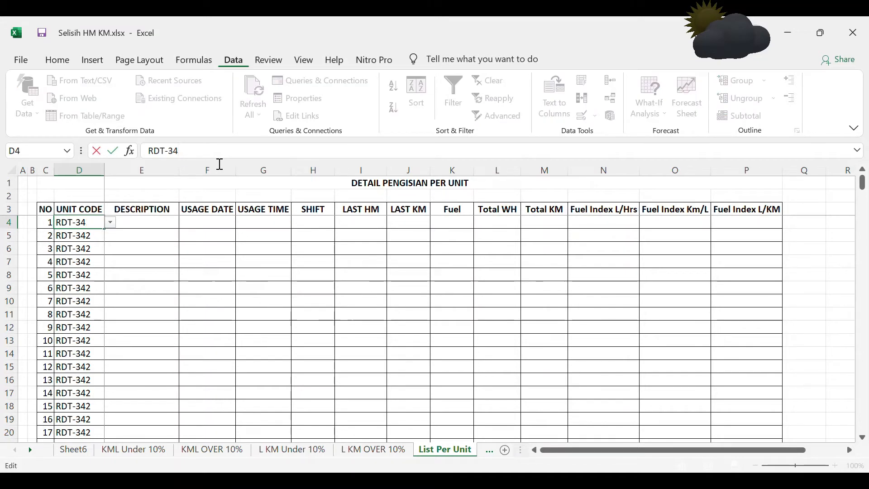
text(9\)
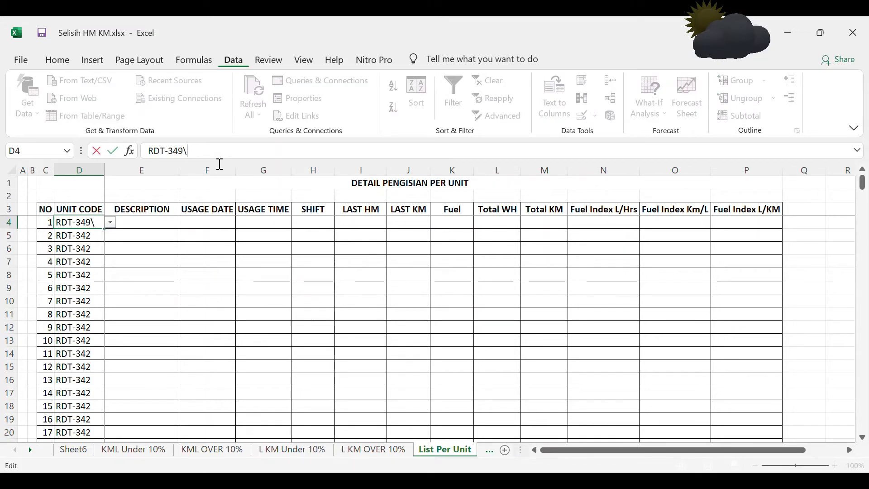
key(Return)
key(Return)
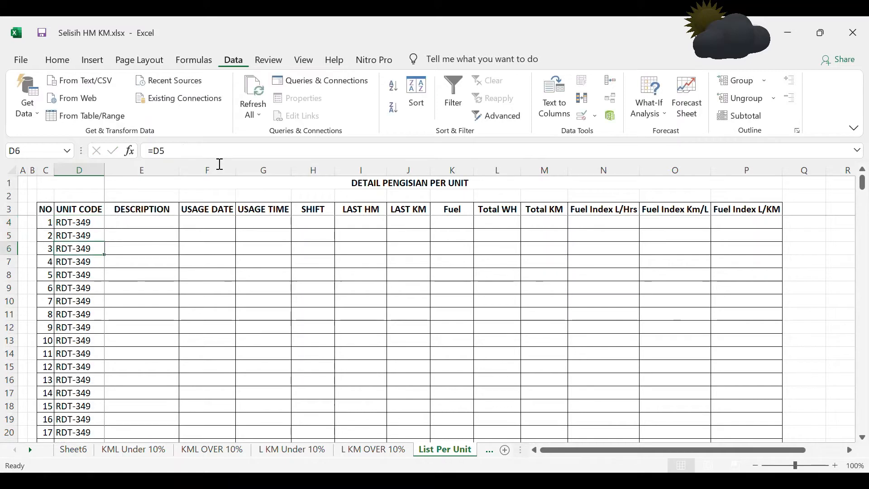
Step: Try to enter the unlisted value "RDT-349," in D4 to test its data validation
key(Up)
key(Up)
key(F2)
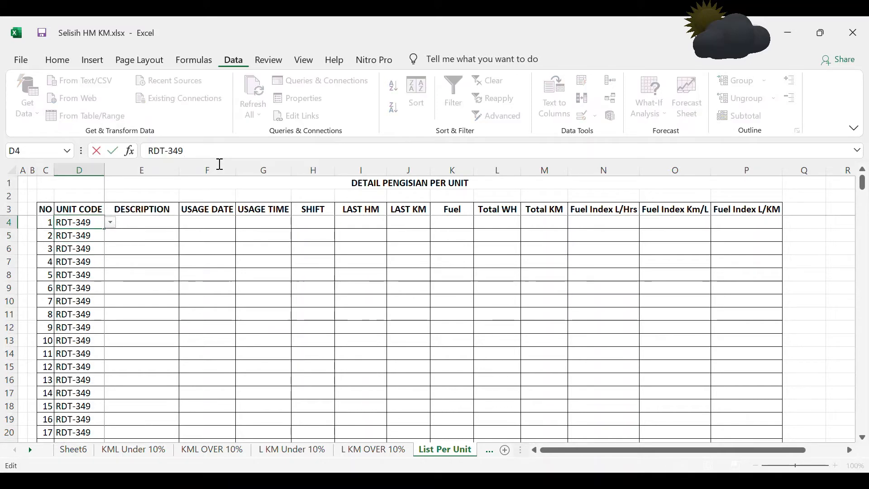
text(,)
key(Return)
key(Return)
key(Return)
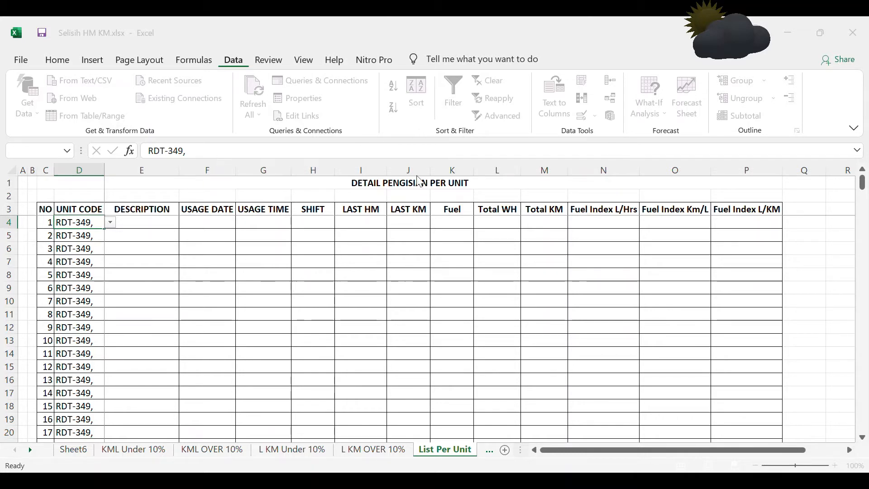
click(447, 289)
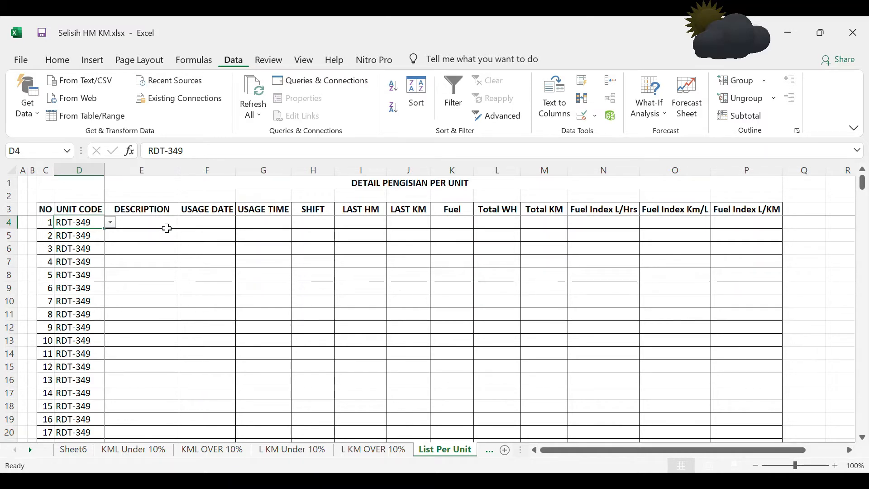
Step: Examine the Bantuan helper formula in E3 on Sheet6 and return to the List Per Unit sheet
click(81, 451)
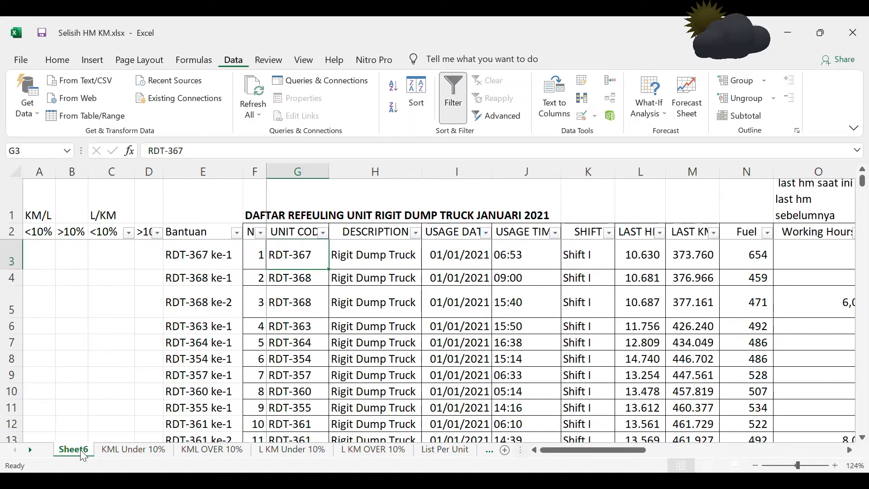
click(205, 262)
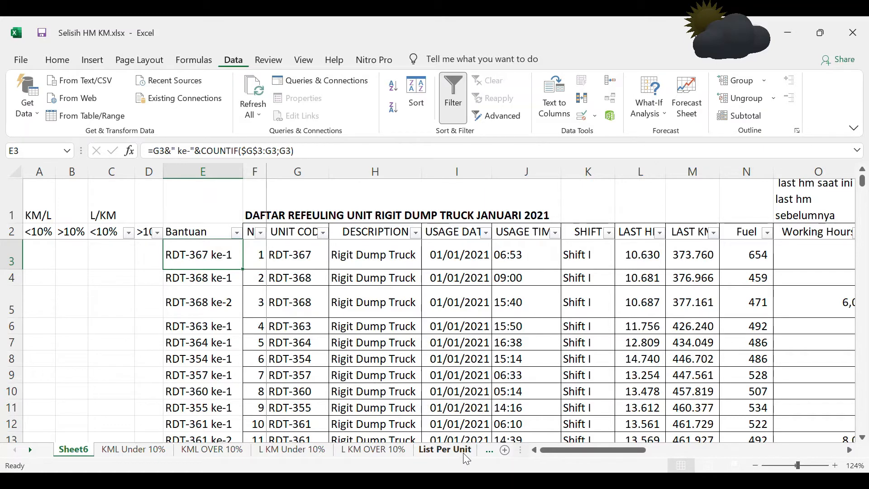
click(450, 449)
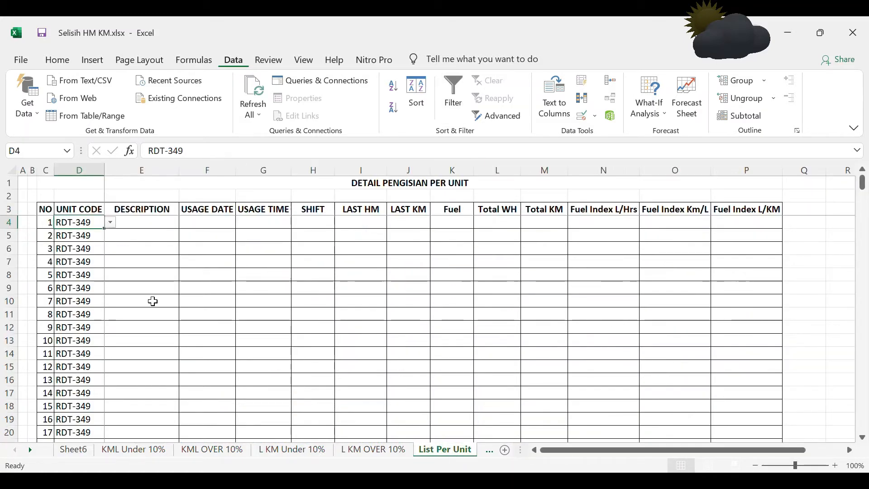
Step: Start a VLOOKUP formula in E4 with D4&" ke-"&C4 as the lookup value
text(=VL)
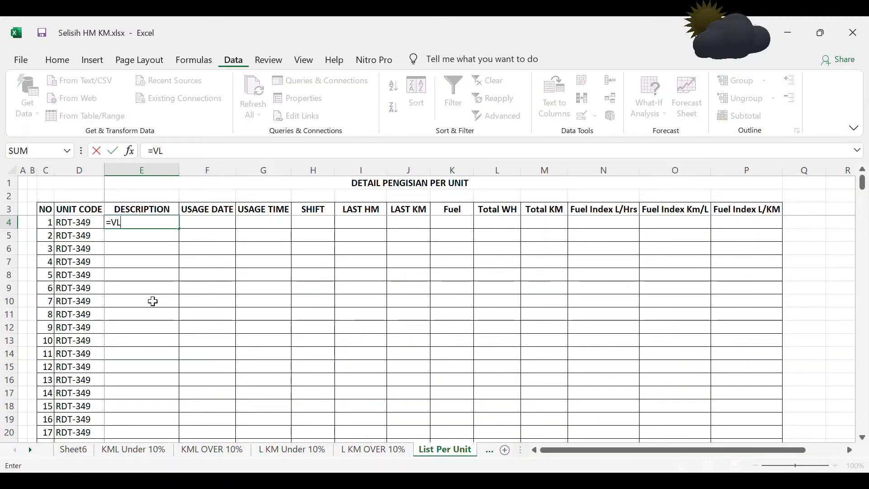
key(BackSpace)
key(BackSpace)
text(vlo)
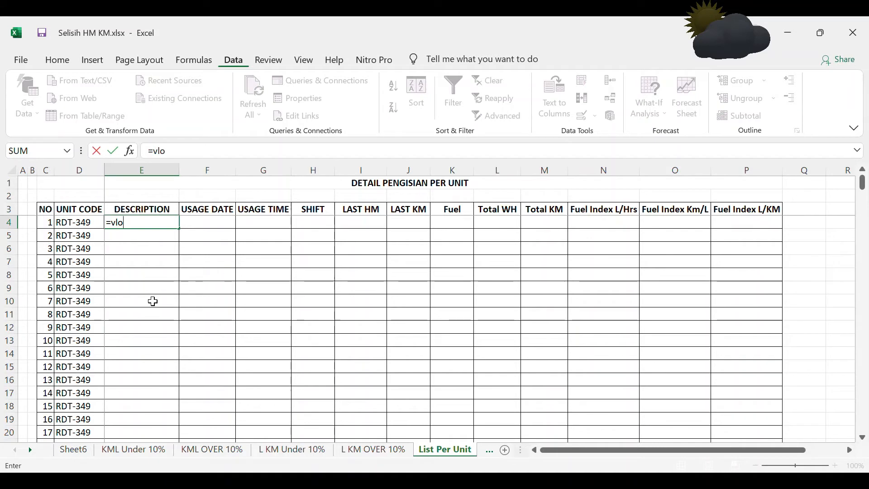
key(BackSpace)
key(Tab)
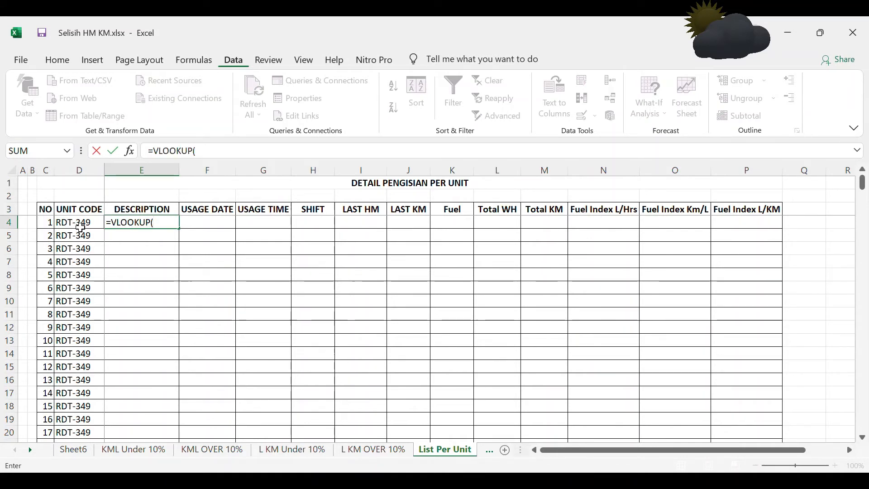
click(81, 227)
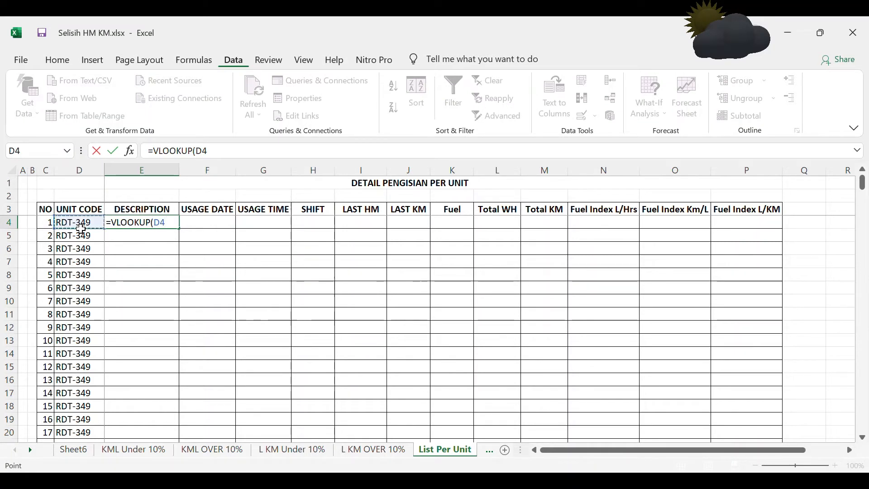
text(&")
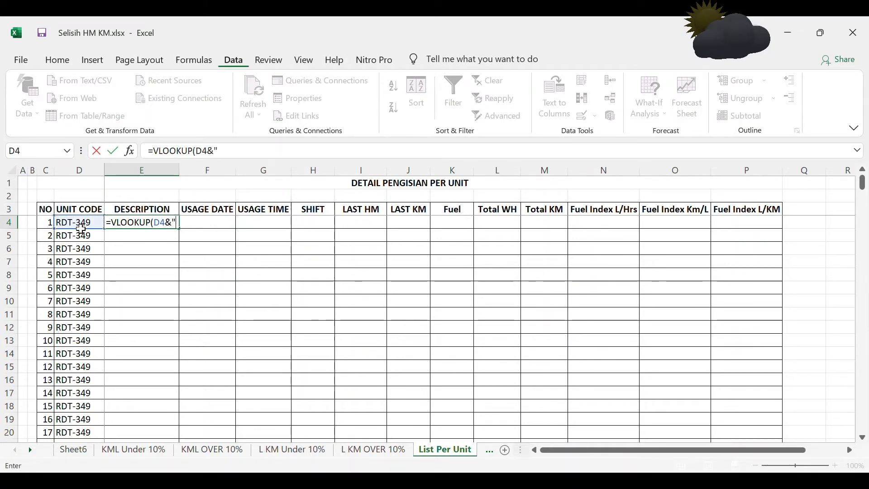
text( KE)
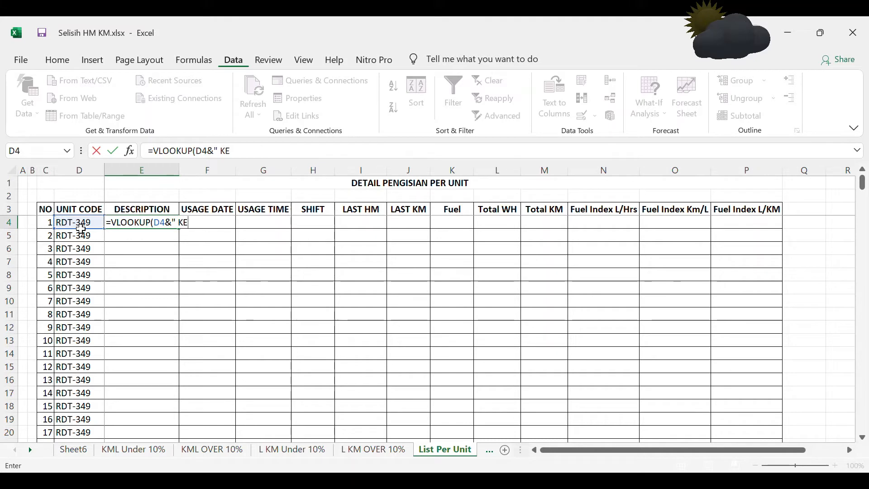
key(BackSpace)
key(BackSpace)
key(BackSpace)
text(ke-)
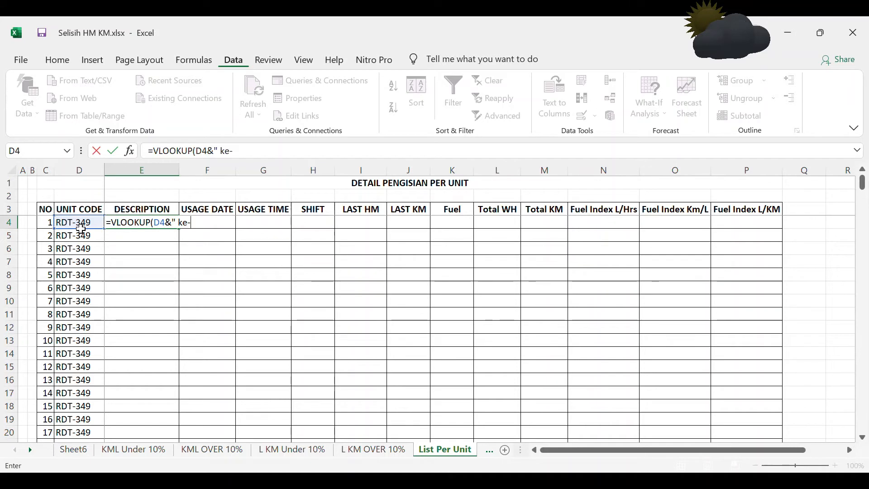
text("&)
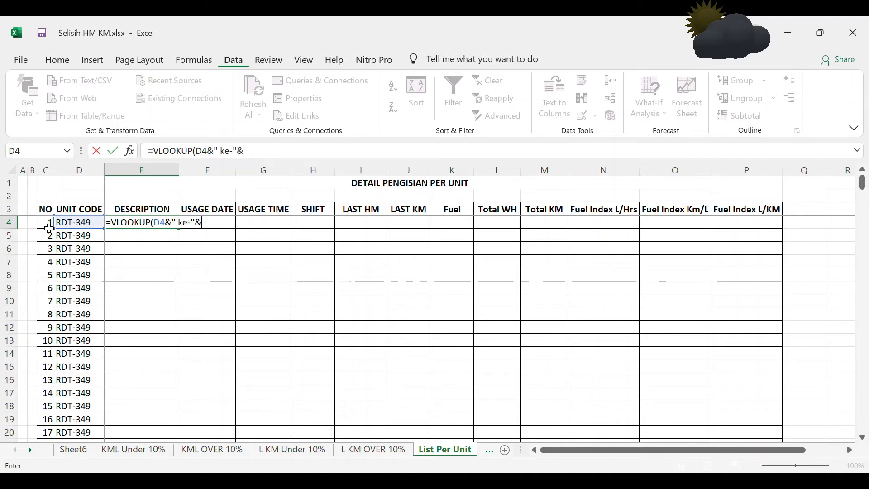
click(49, 227)
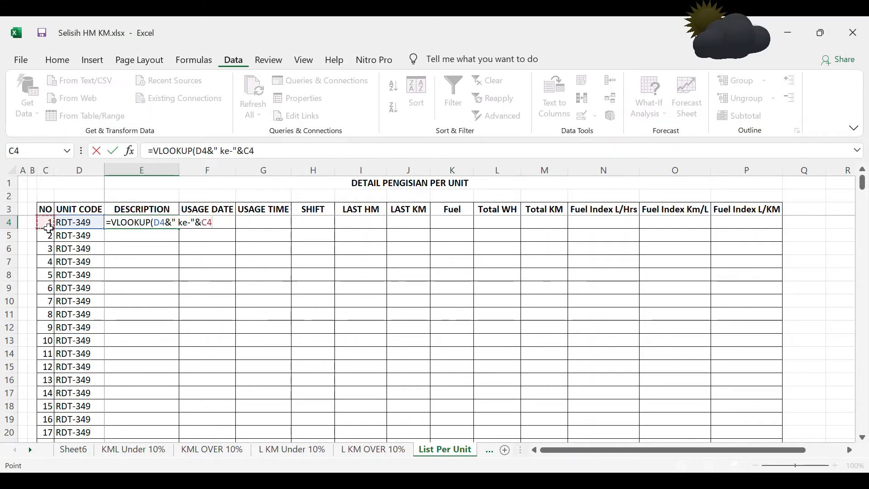
text(;)
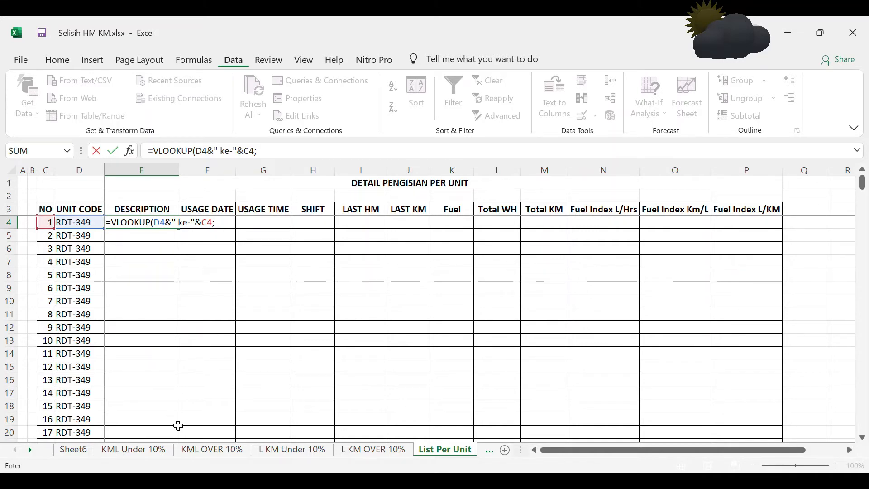
Step: Set the lookup table of the E4 formula to Sheet6 columns E through S as the absolute reference $E:$S
click(79, 451)
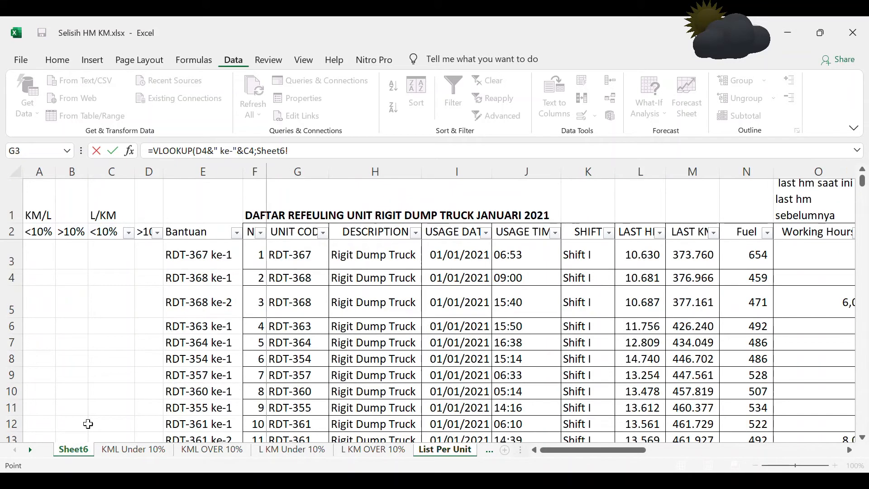
drag(221, 175, 746, 198)
drag(587, 213, 697, 209)
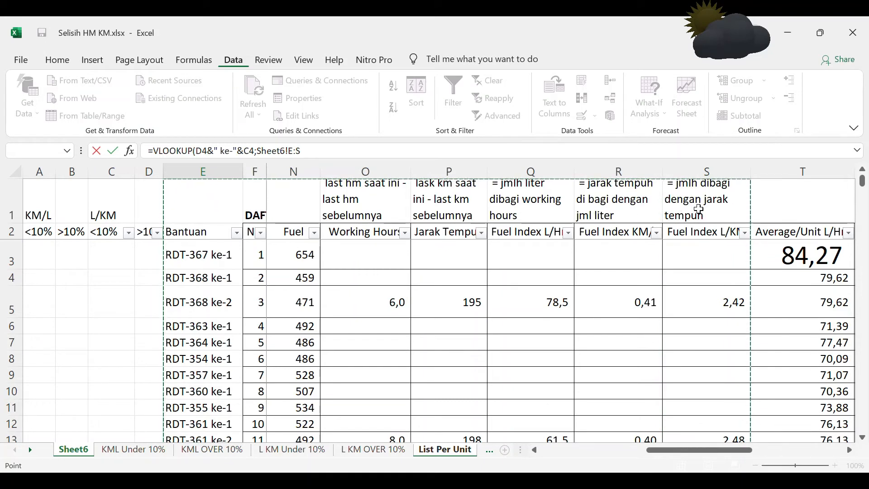
drag(699, 209, 698, 210)
key(F4)
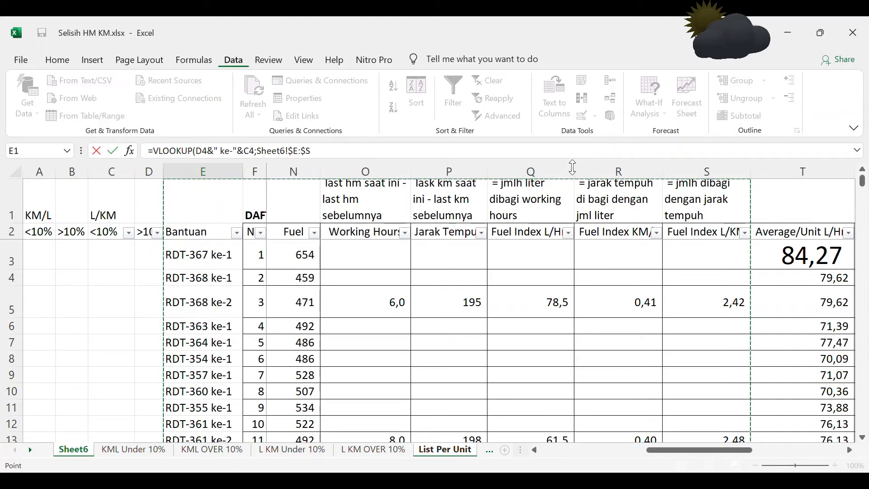
text(;)
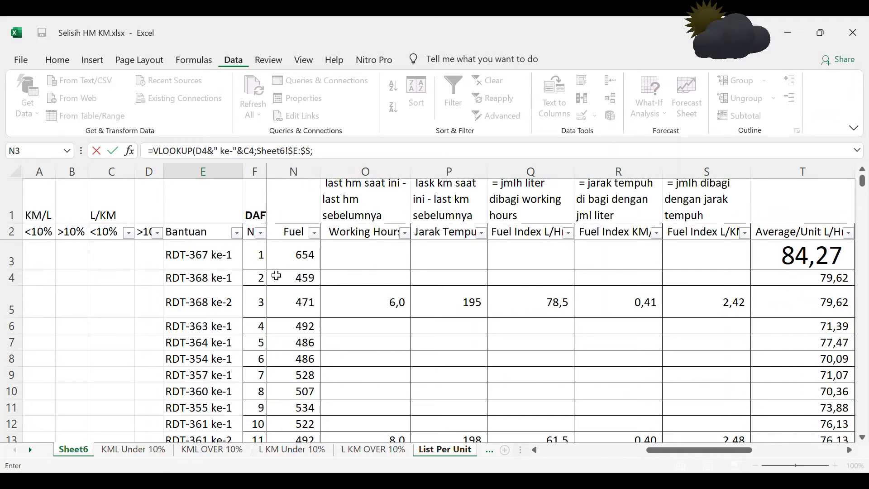
Step: Complete the E4 VLOOKUP with column index 4 and exact match 0
drag(669, 450, 542, 451)
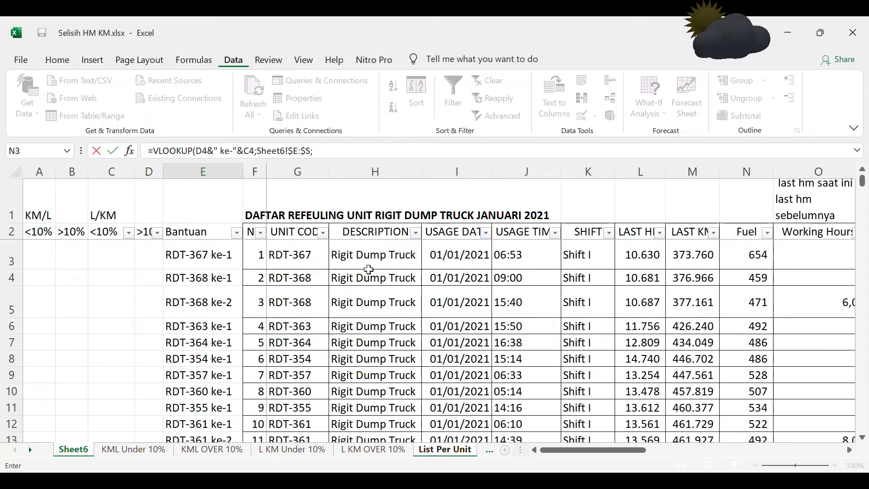
text(4;0)
key(Return)
key(Up)
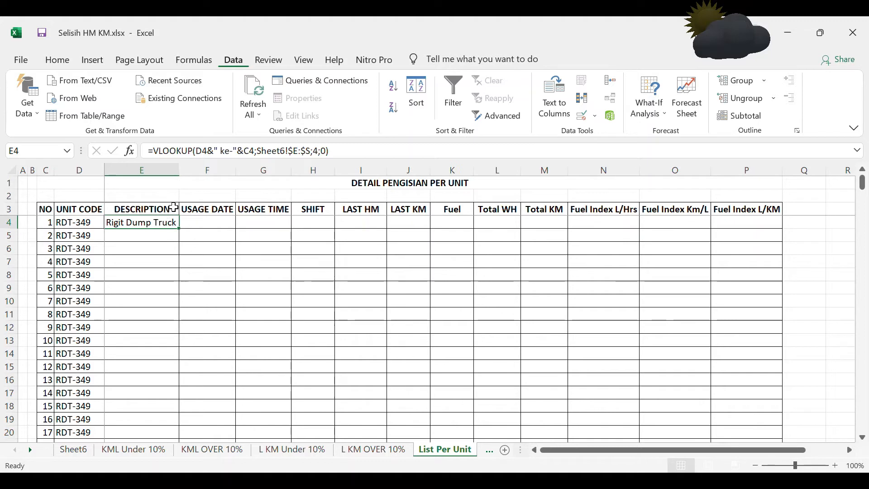
Step: Enter the lookup column numbers 4 through 9 in row 2, from E2 above DESCRIPTION to J2 above LAST KM
click(165, 200)
text(4)
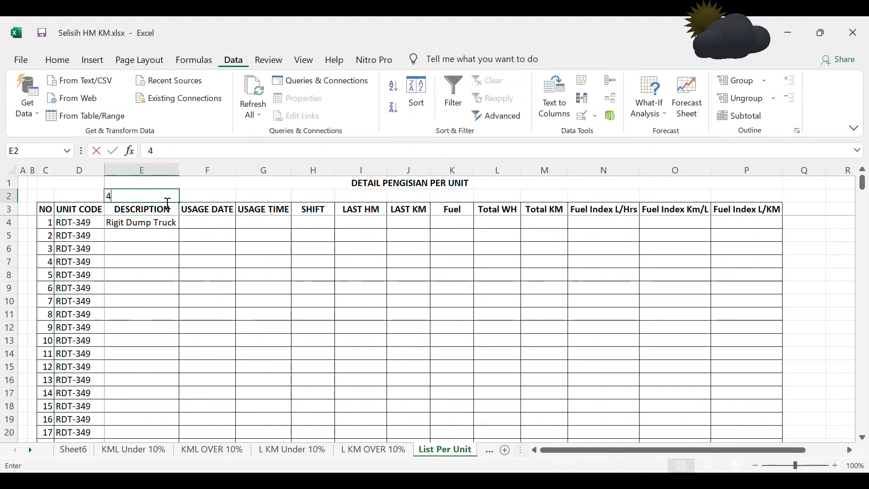
key(Return)
key(Tab)
key(Up)
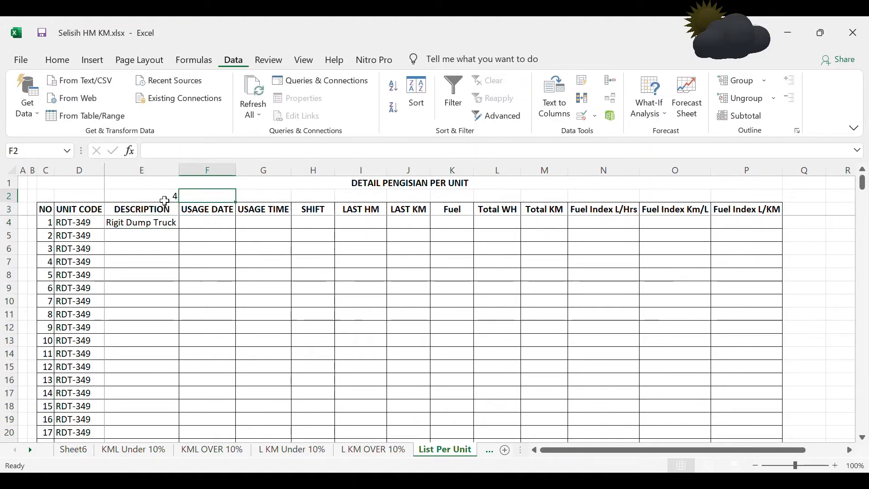
text(5)
key(Tab)
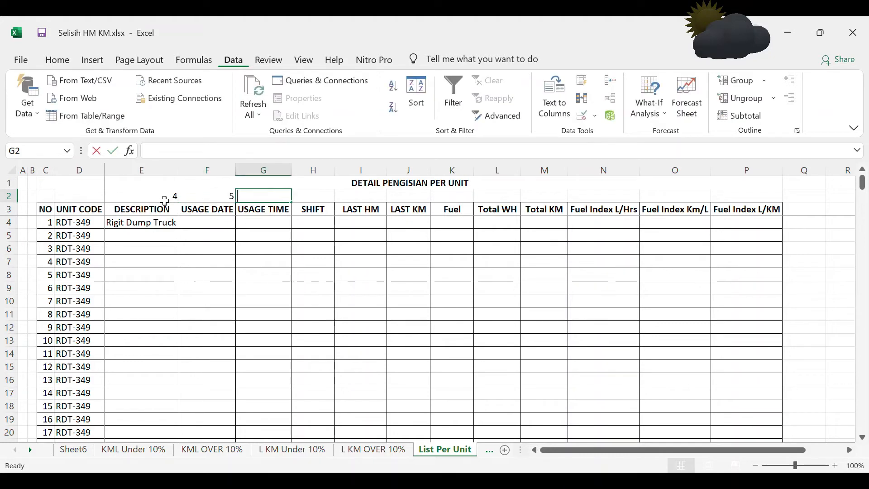
text(6)
key(Tab)
text(7)
key(Tab)
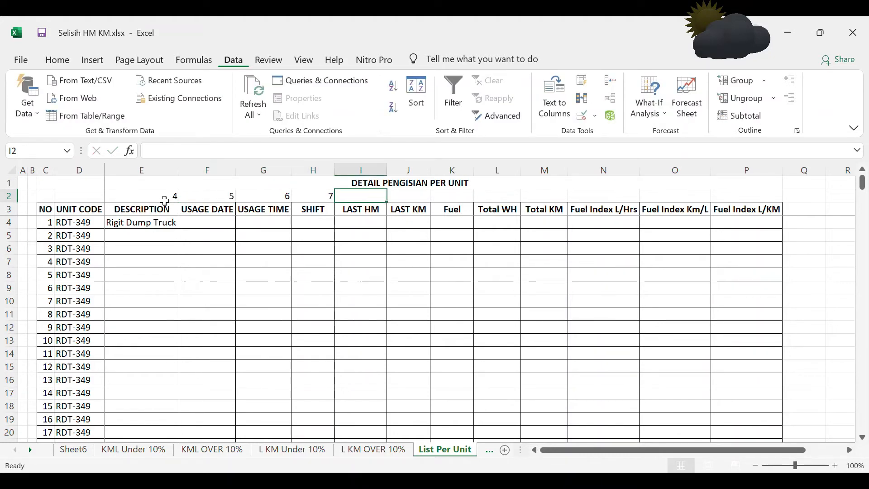
text(8)
key(Tab)
text(9)
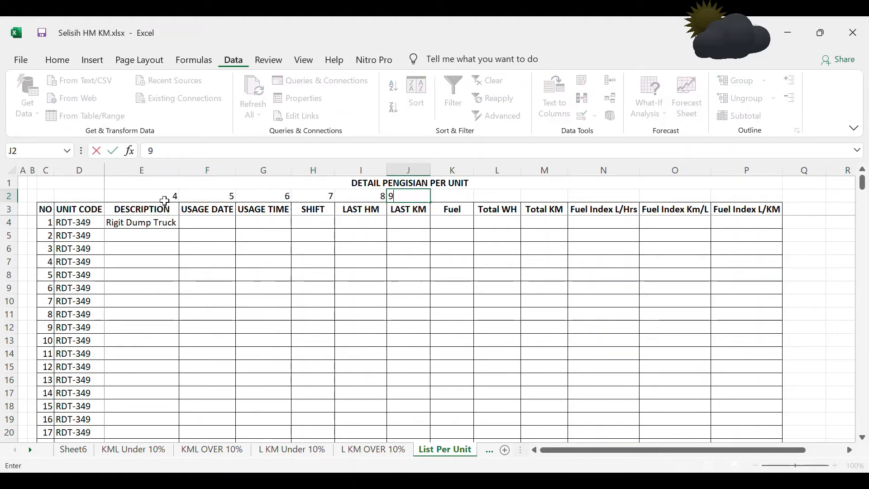
key(Tab)
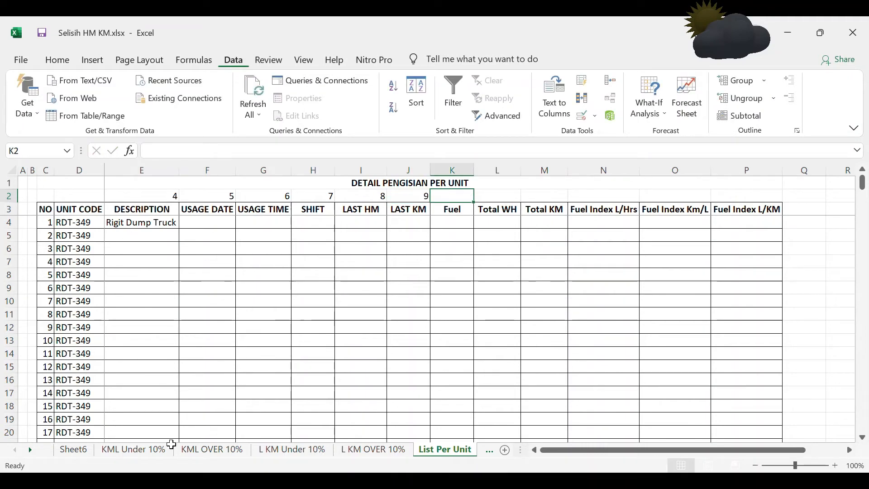
Step: Examine the order of the Sheet6 column headers from DESCRIPTION to Average/Unit L/Hrs and return to the List Per Unit sheet
click(88, 448)
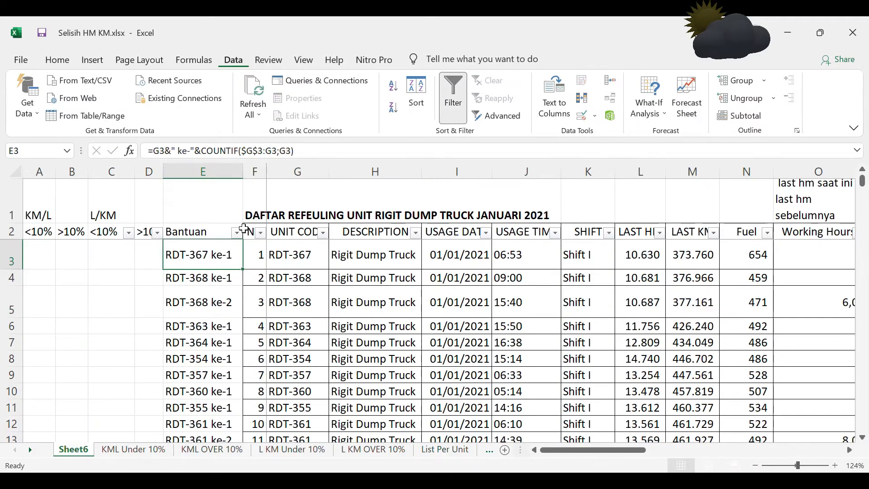
click(372, 239)
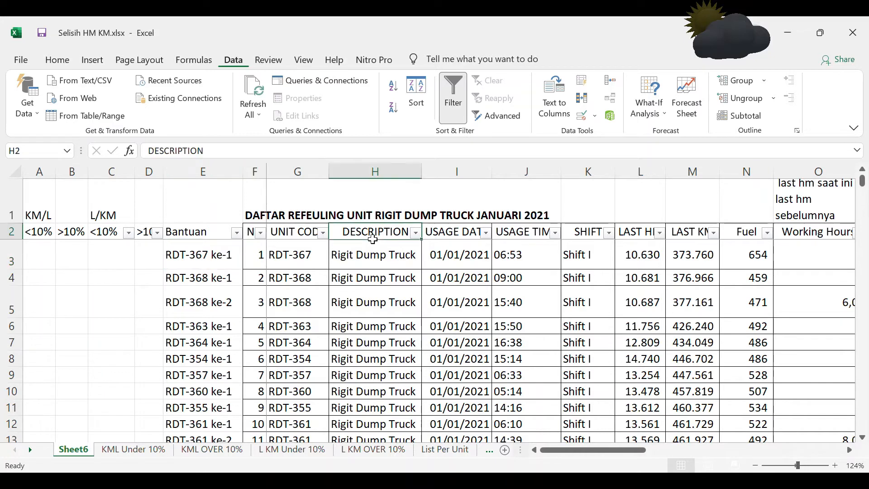
key(Right)
key(Right)
key(Right)
key(Right)
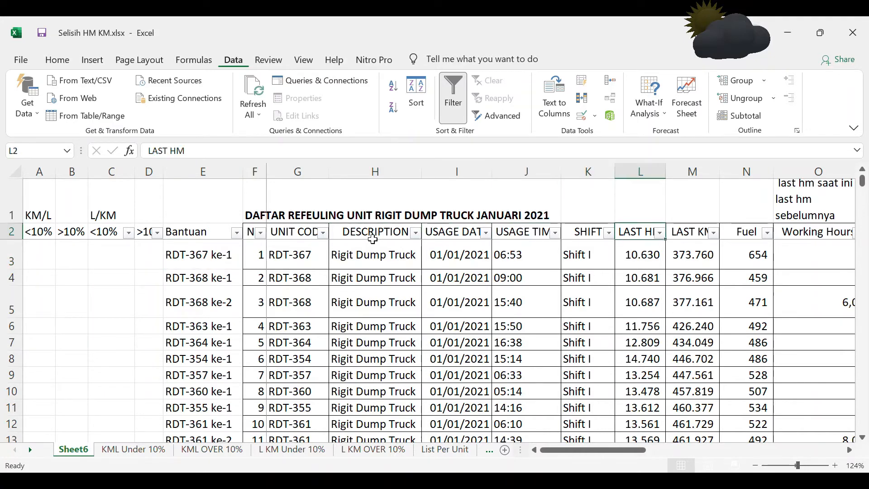
key(Right)
key(Right)
key(Right)
key(Right)
key(Right)
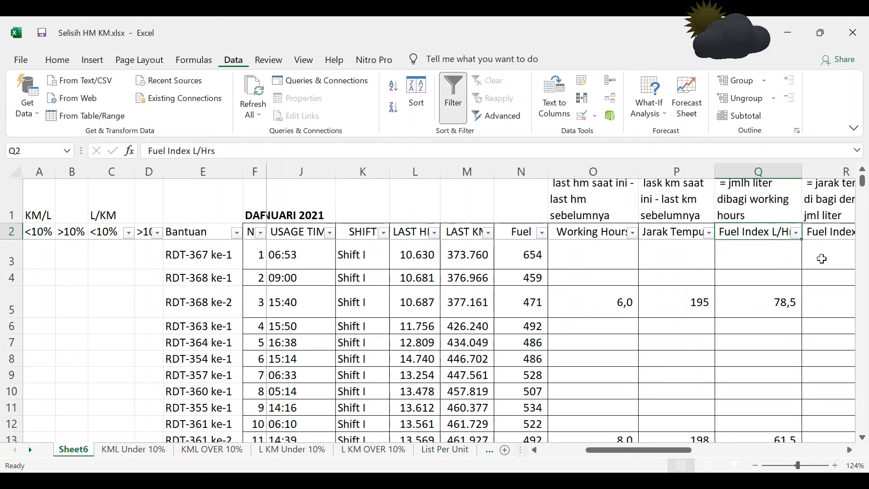
key(Right)
key(Right)
key(Right)
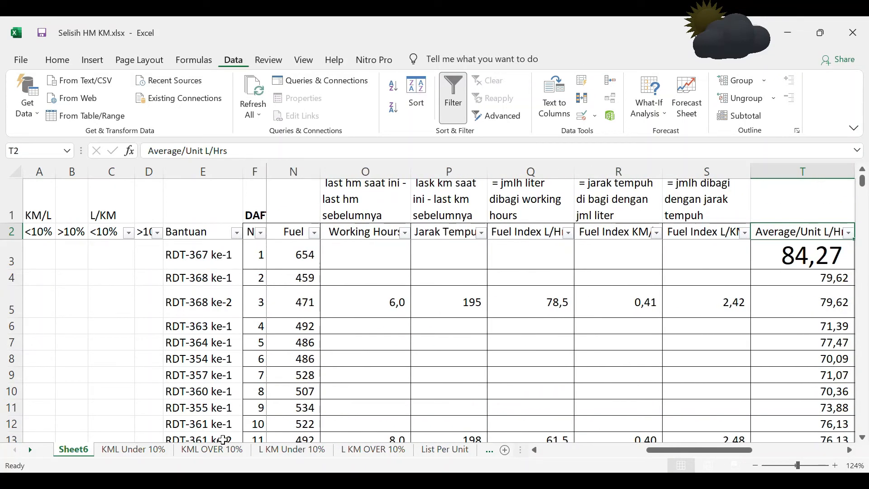
click(434, 449)
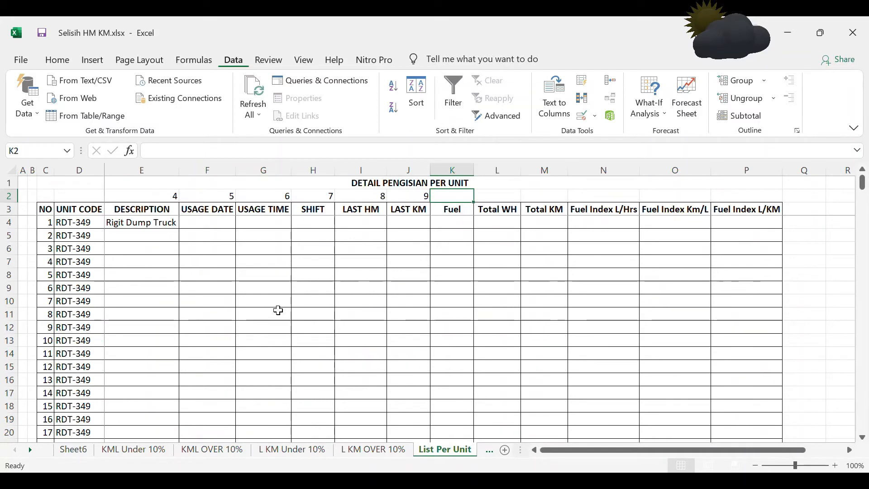
Step: Enter the lookup column numbers 10 through 14 in row 2, from K2 above Fuel to O2 above Fuel Index Km/L
text(10)
key(Tab)
text(11)
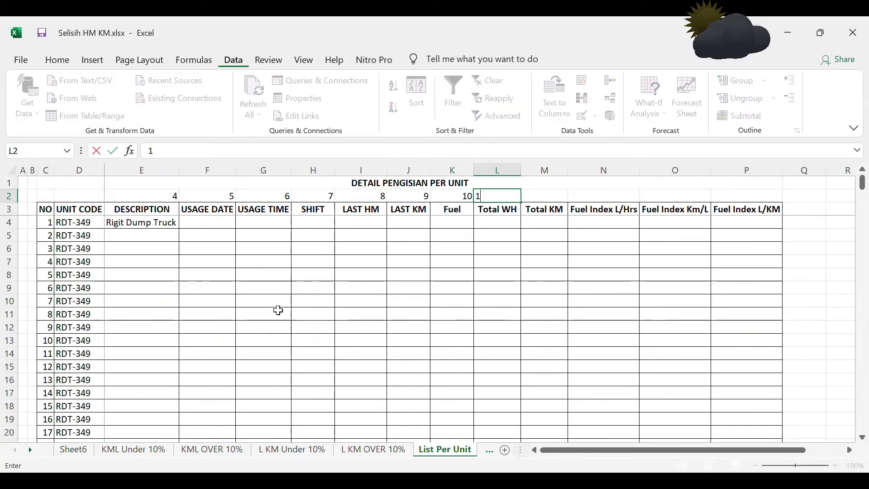
key(Tab)
text(12)
key(Tab)
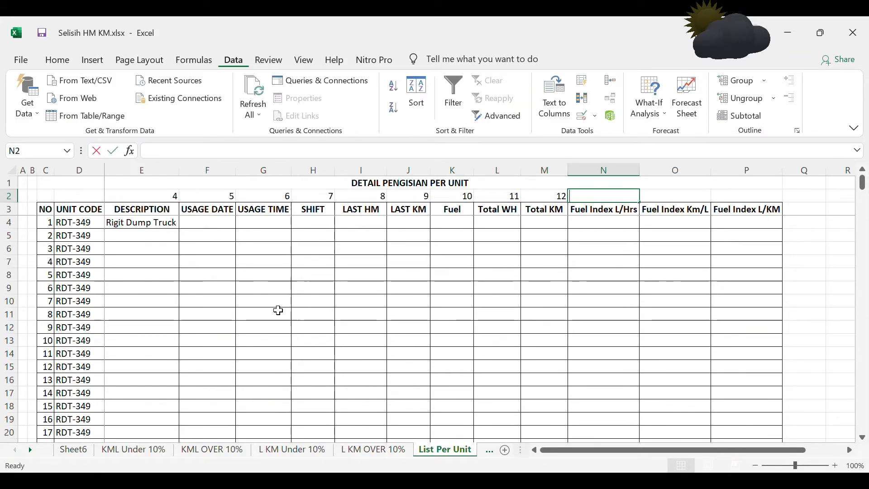
text(13)
key(Tab)
text(1)
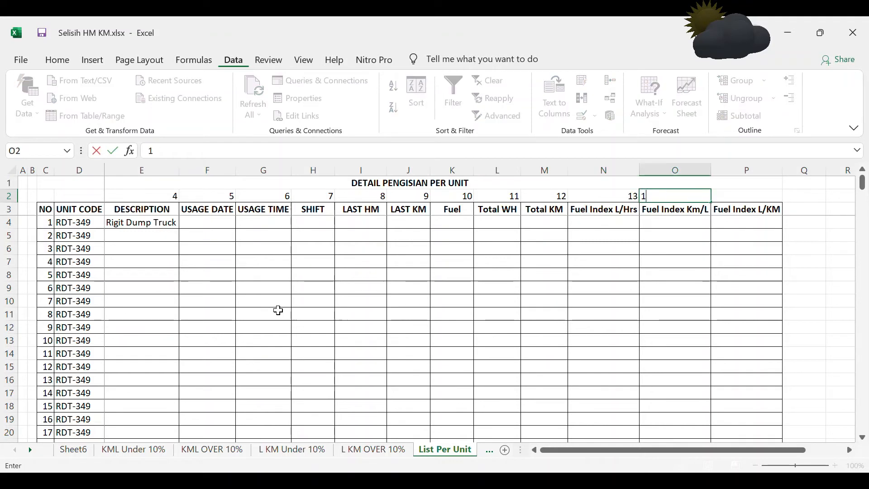
text(4)
Step: Replace the lookup column number in F2, above USAGE DATE, with the formula =E2+1
key(Left)
key(Left)
key(Left)
key(Left)
key(Left)
key(Left)
key(Left)
key(Left)
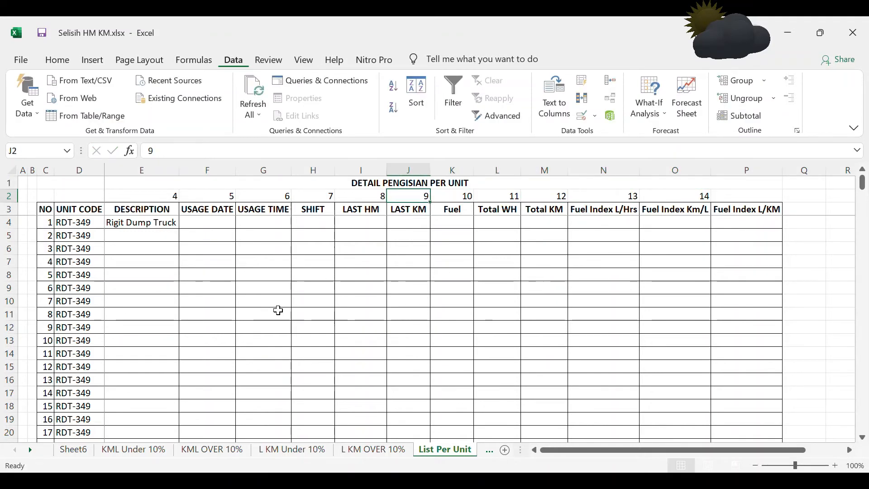
key(Left)
key(Left)
key(Left)
key(Right)
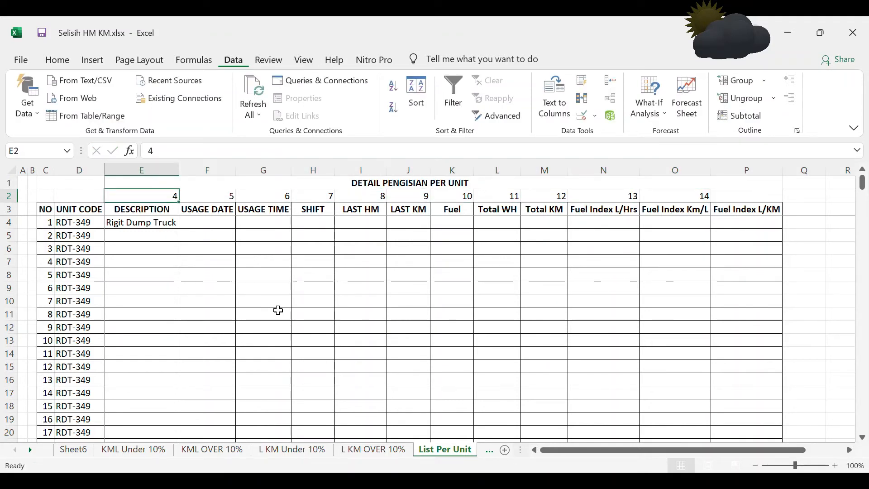
key(Right)
text(=)
key(Left)
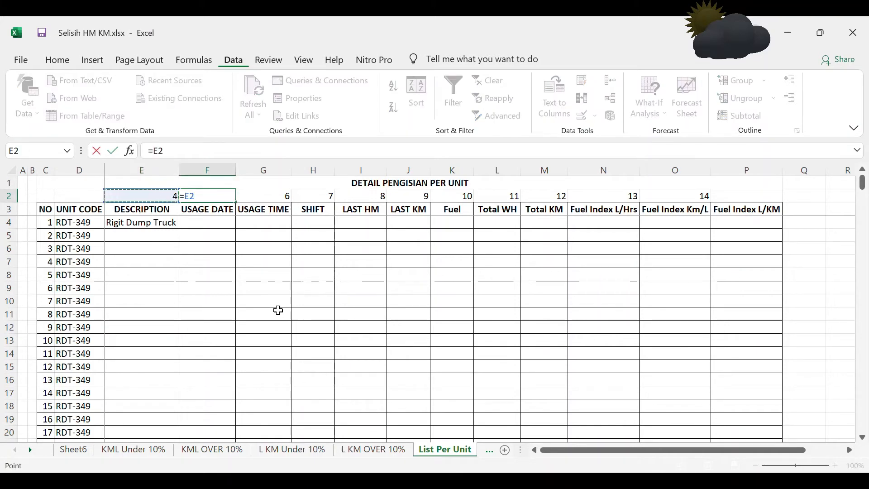
text(+1)
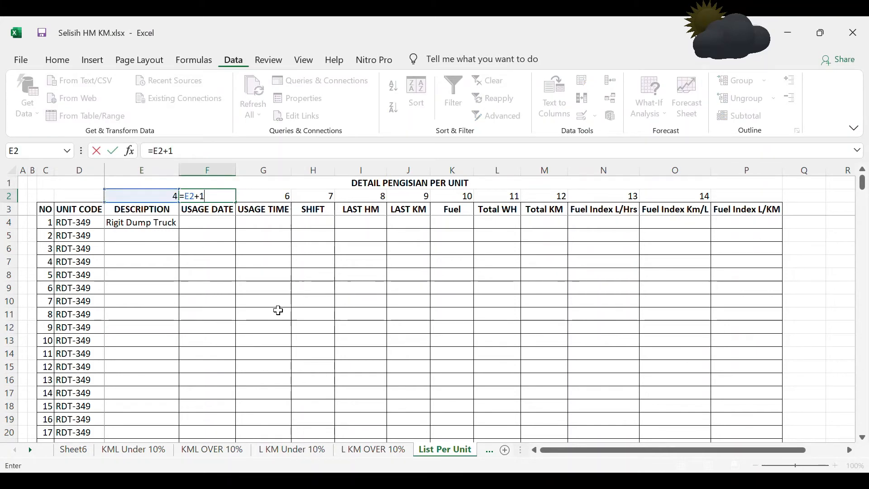
key(ctrl+Return)
Step: Copy the F2 formula across row 2 through P2 above Fuel Index L/KM
key(ctrl+c)
key(ctrl+shift+Right)
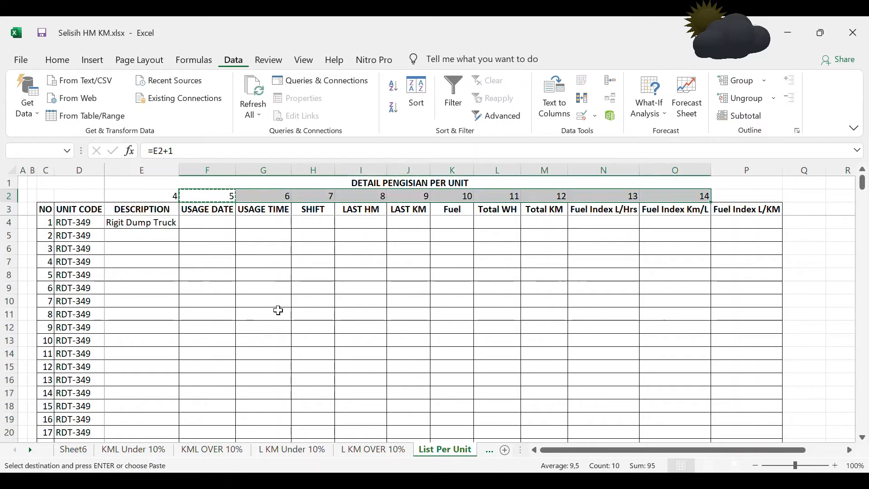
key(shift+Right)
key(Return)
key(Left)
key(Left)
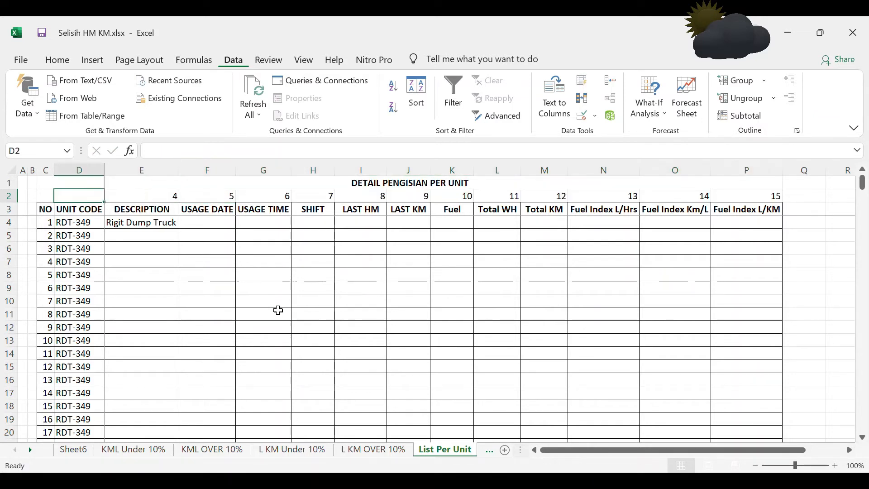
key(Right)
key(Down)
key(Left)
key(Left)
key(Down)
key(Right)
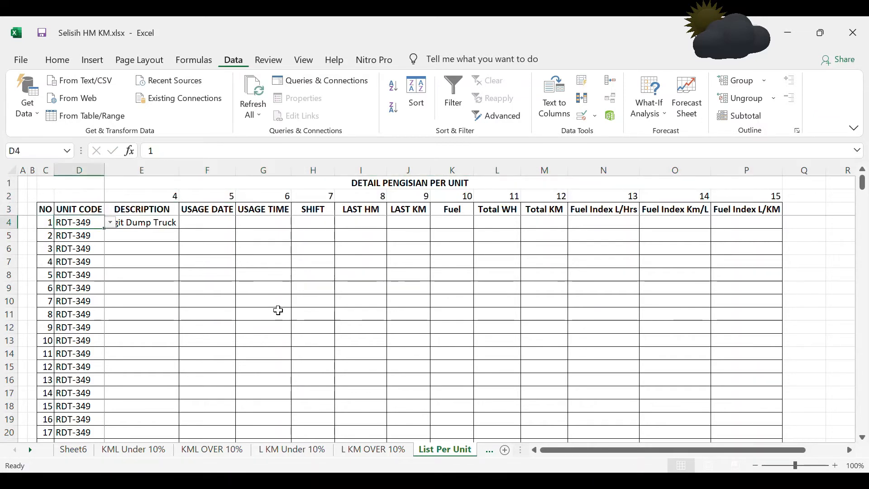
Step: Examine the order of the Sheet6 columns from Bantuan to Fuel Index L/KM and return to the List Per Unit sheet
click(74, 450)
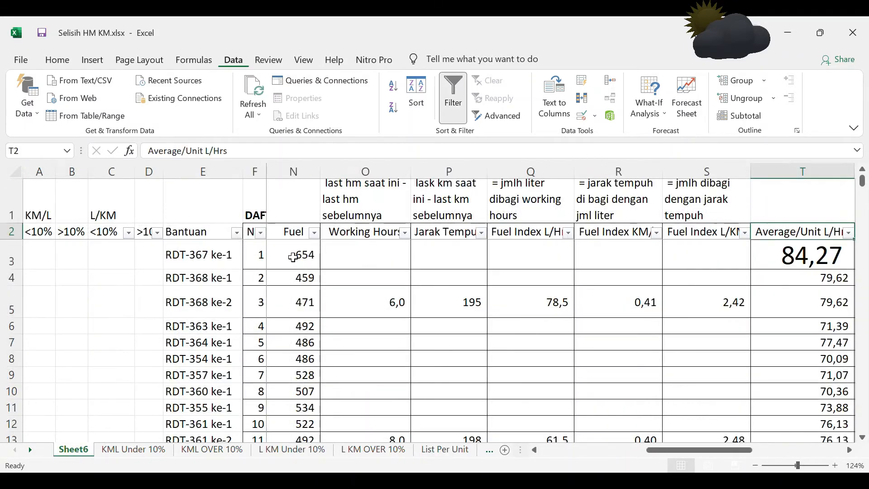
click(226, 238)
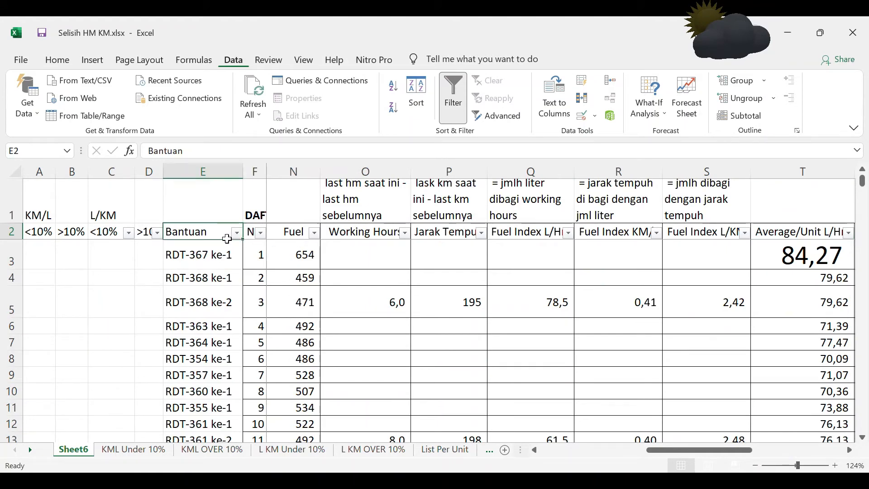
key(Right)
key(Right)
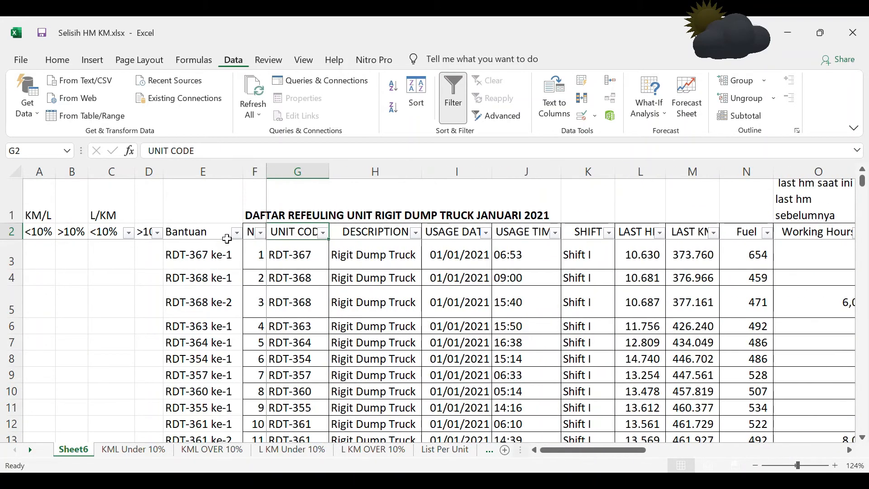
key(Right)
key(Right)
key(Right)
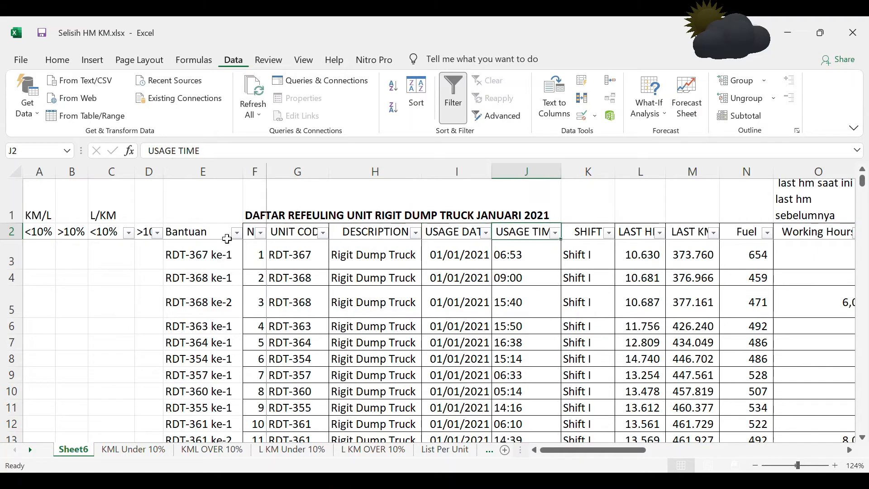
key(Right)
key(Right)
key(Right)
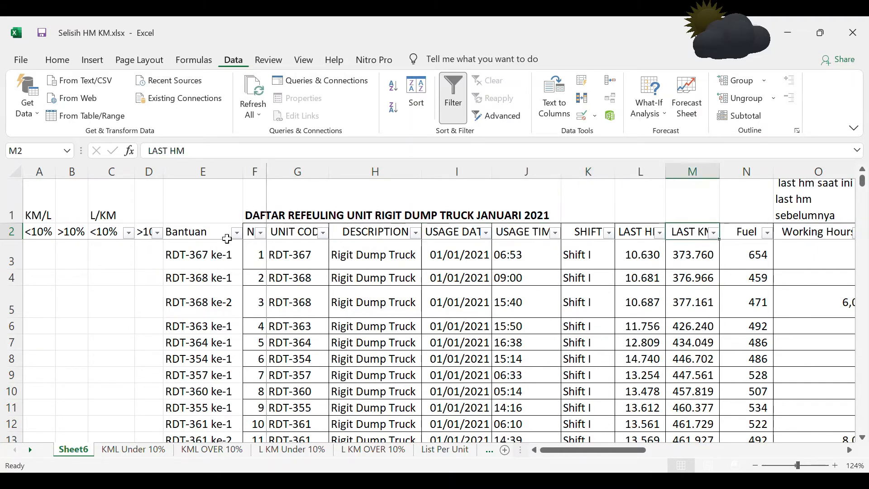
key(Right)
key(Right)
key(Right)
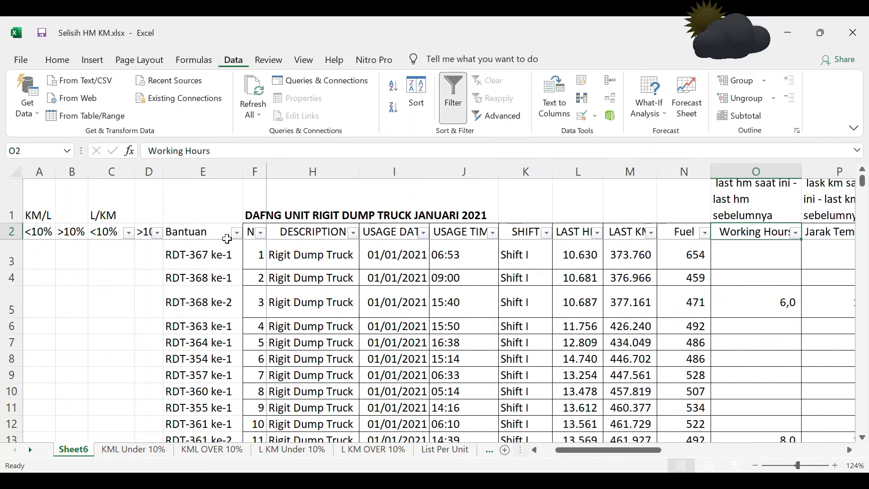
key(Right)
key(Right)
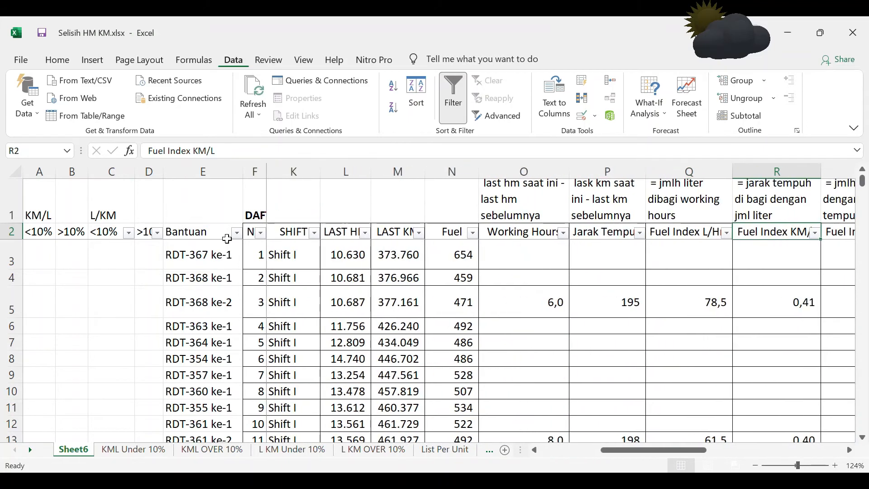
key(Right)
key(Right)
key(Left)
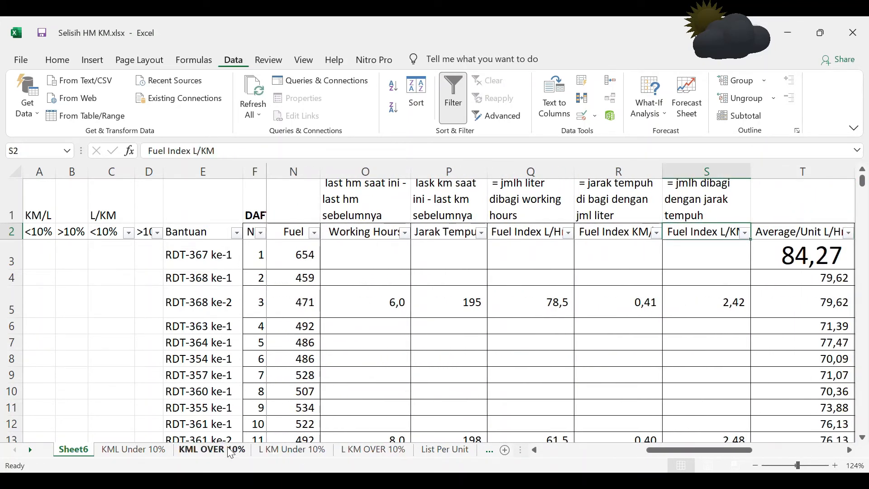
click(433, 453)
Step: Lock the column of the unit code reference in the E4 VLOOKUP as $D4
click(150, 222)
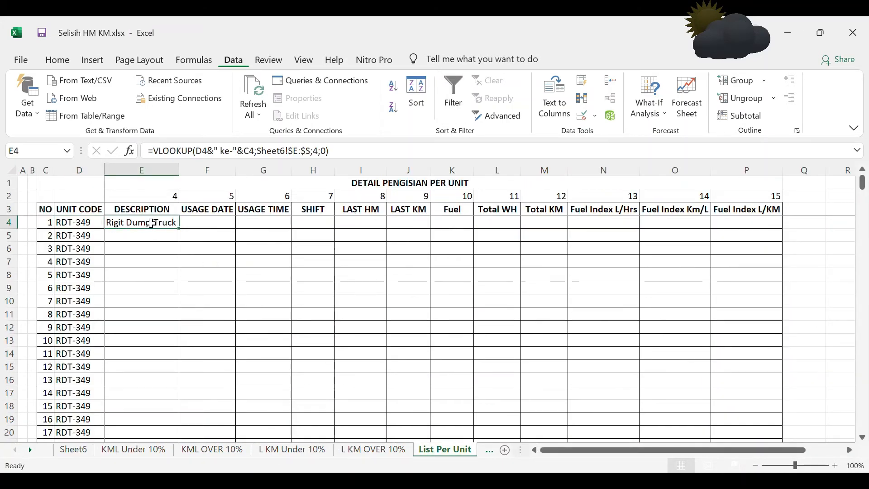
click(214, 153)
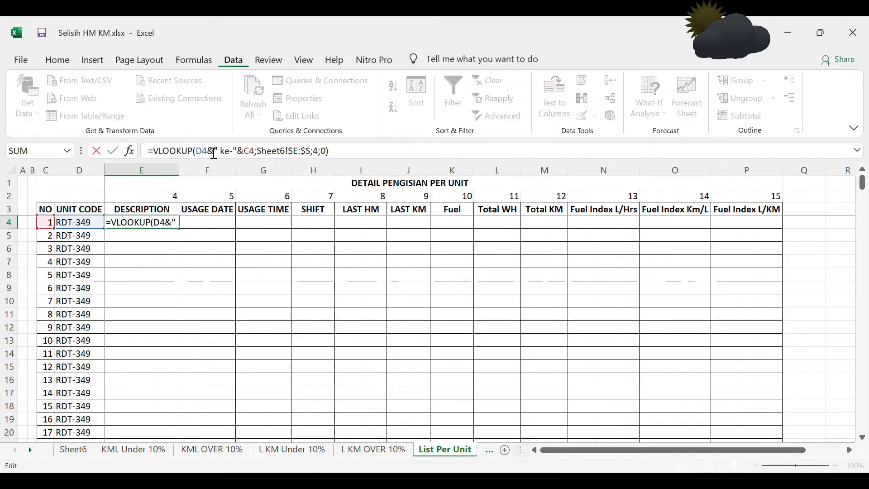
key(F4)
key(F4)
key(F4)
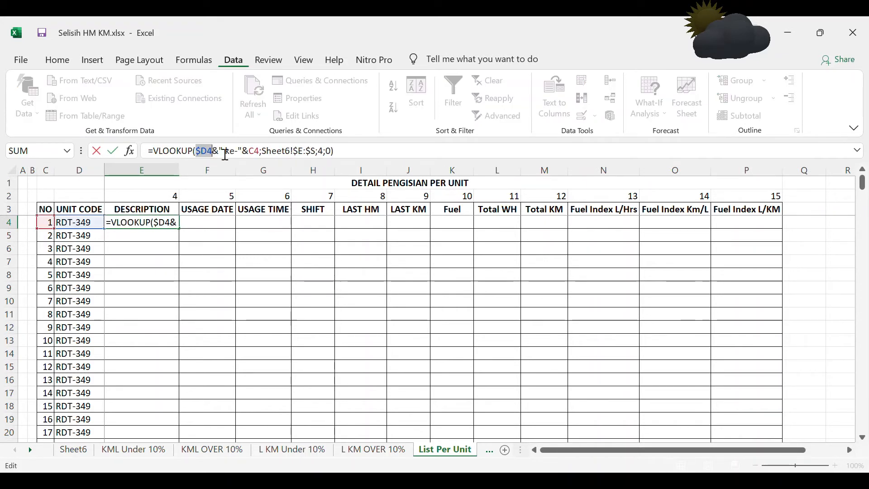
Step: Replace the fixed column index in the E4 VLOOKUP with the row-locked reference E$2
double_click(320, 151)
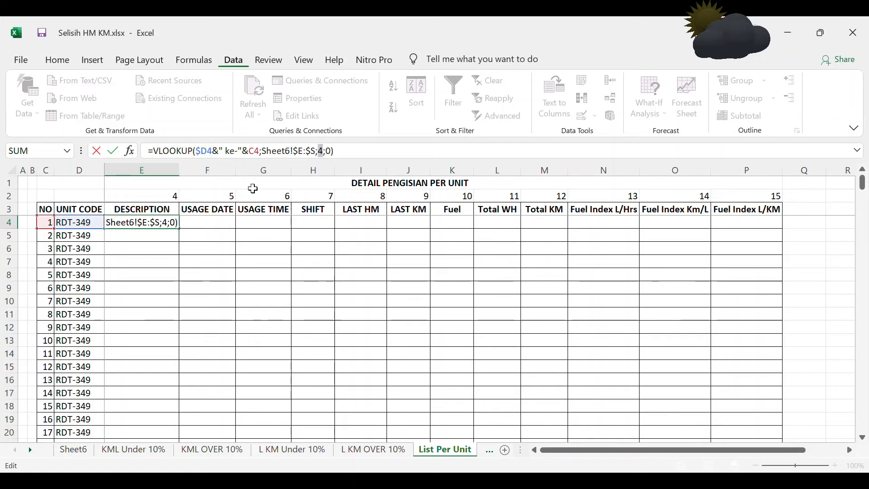
click(174, 202)
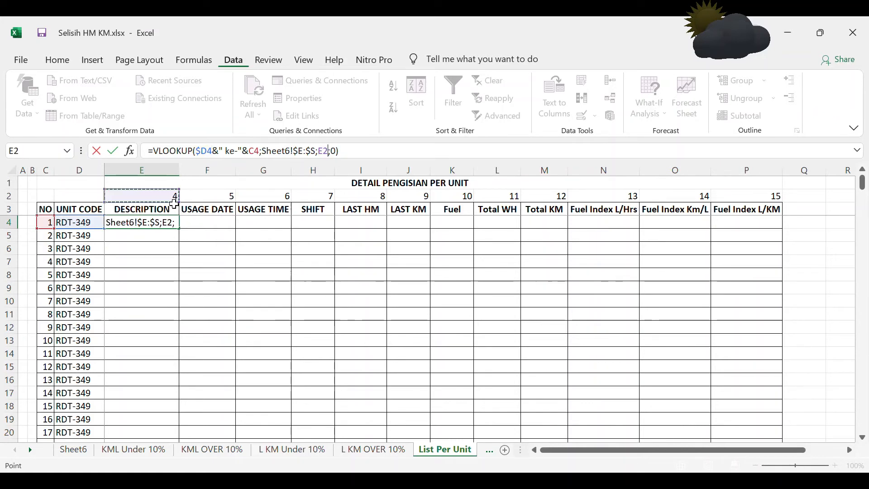
key(F4)
key(F4)
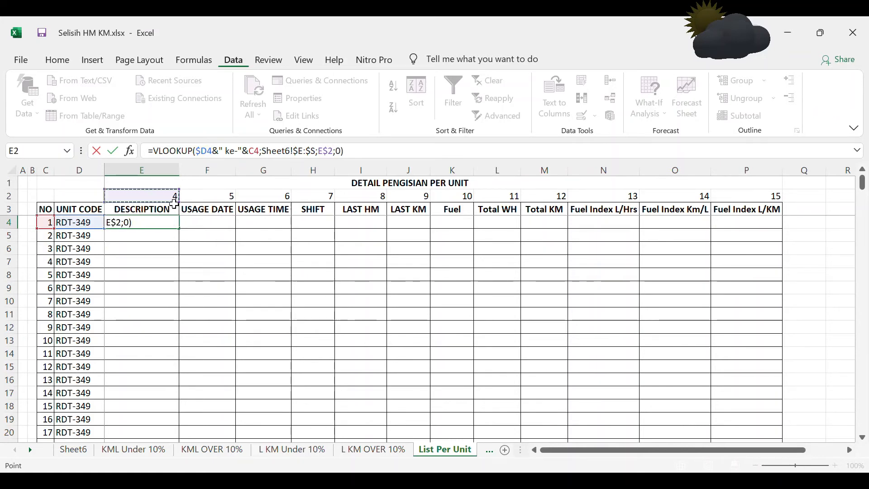
key(Return)
Step: Copy the E4 VLOOKUP formula into F4 under USAGE DATE
key(Up)
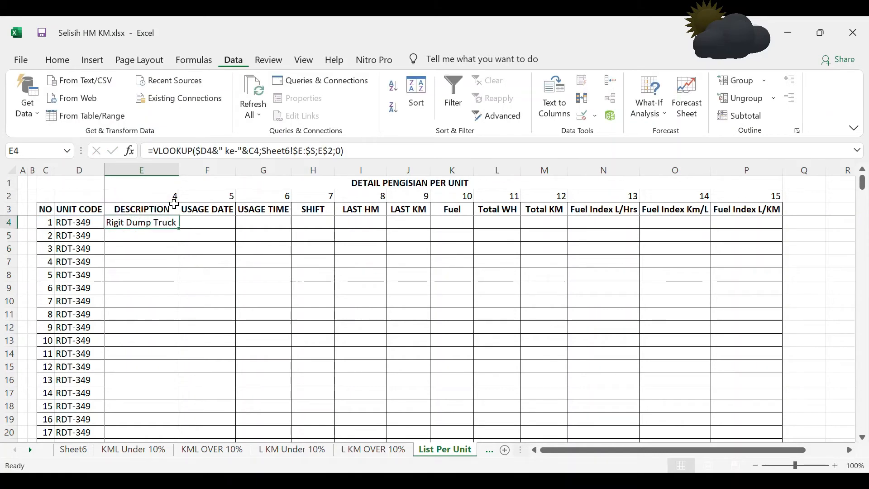
key(ctrl+c)
key(Right)
key(ctrl+v)
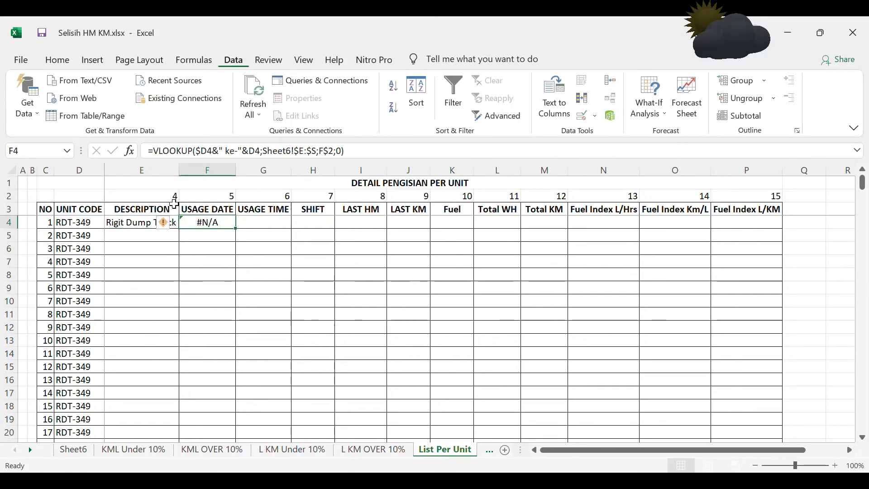
key(Return)
key(Up)
Step: Compare the lookup value references in the F4 and E4 VLOOKUP formulas
click(243, 154)
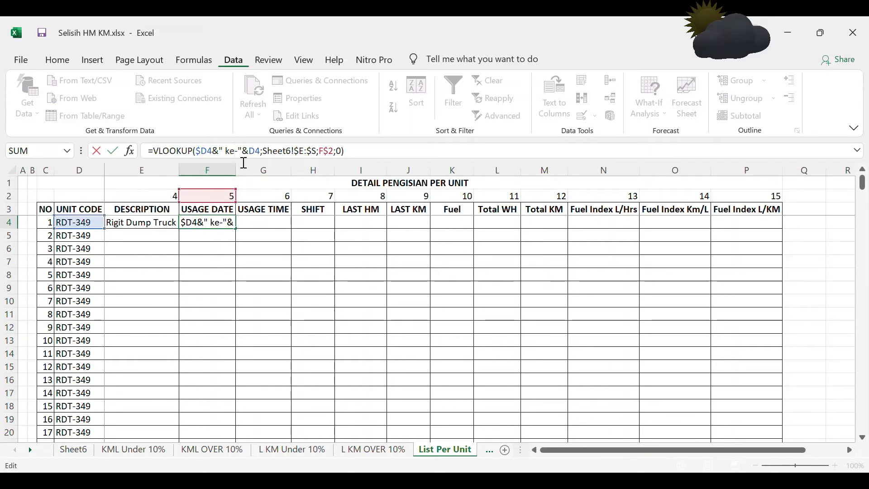
key(Escape)
key(Left)
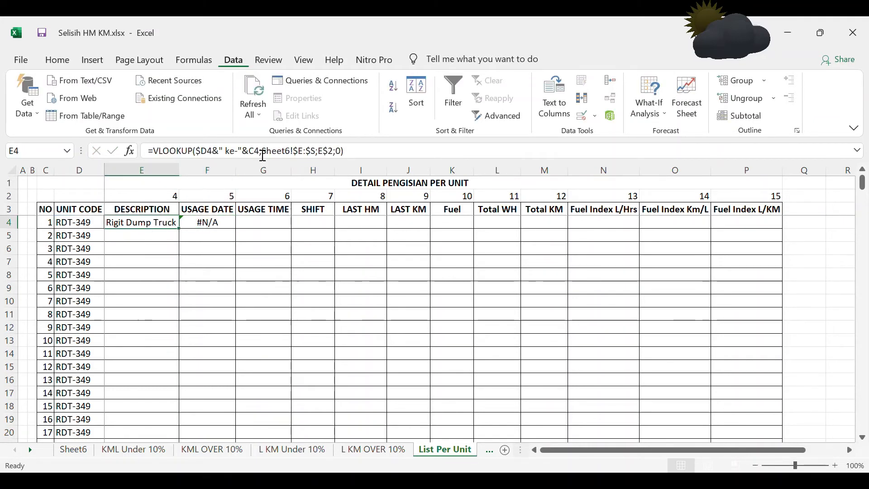
click(262, 152)
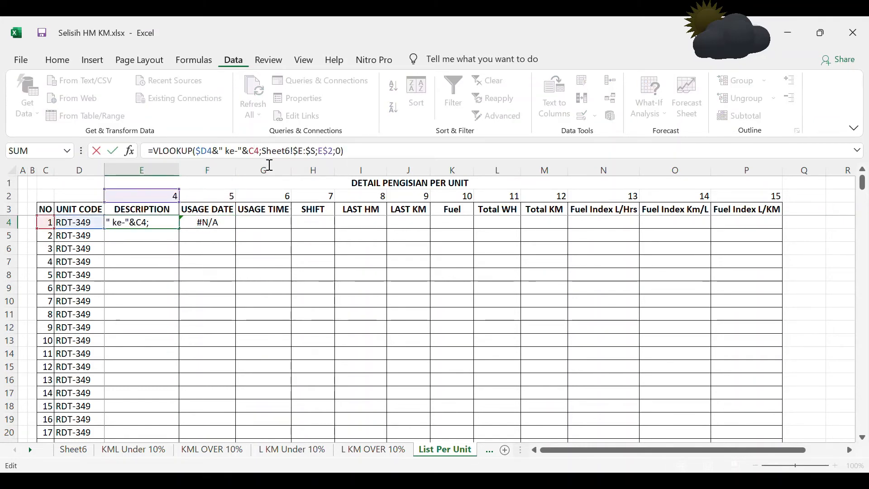
key(Tab)
key(Tab)
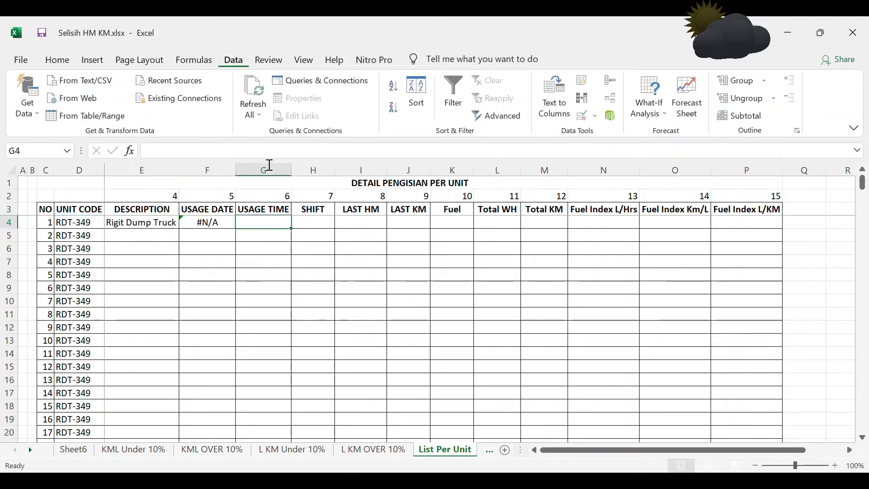
key(Left)
key(Left)
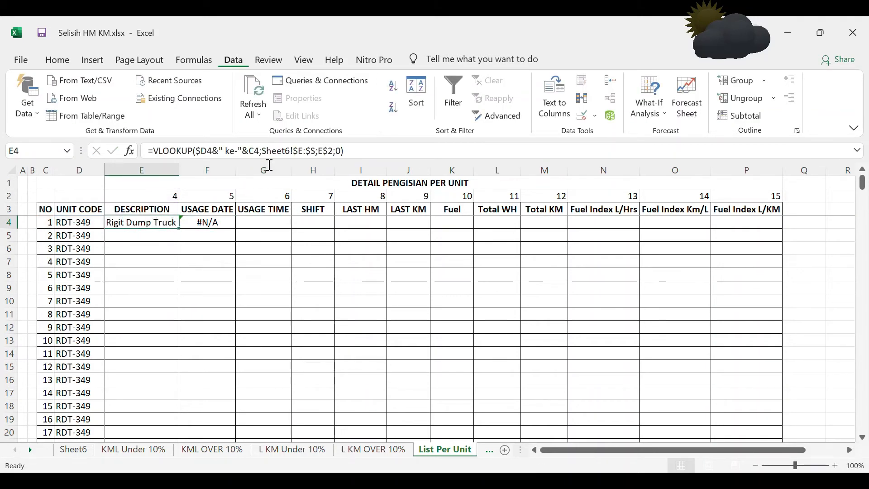
Step: Lock the column of the sequence number reference in the E4 VLOOKUP as $C4
click(261, 156)
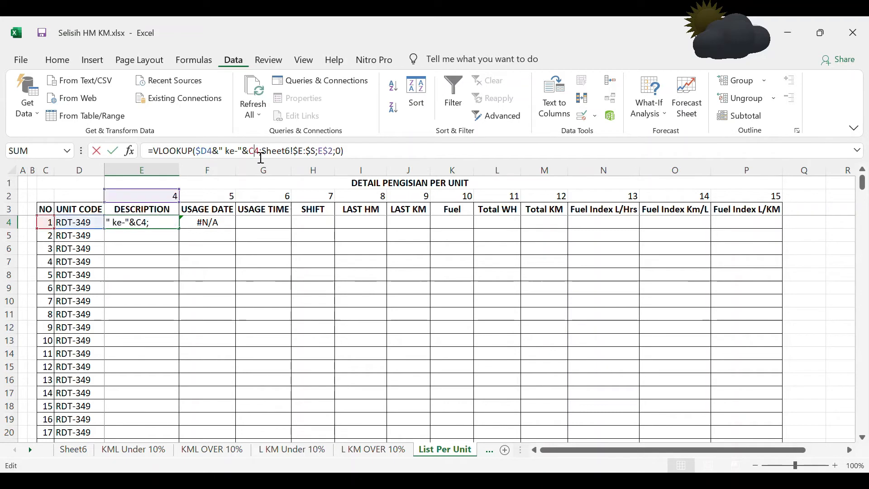
key(F4)
key(F4)
key(F4)
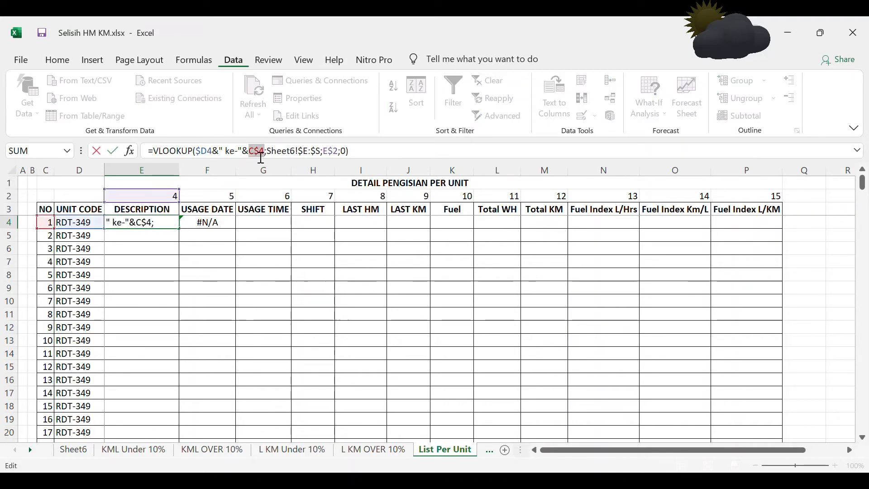
key(Return)
key(Return)
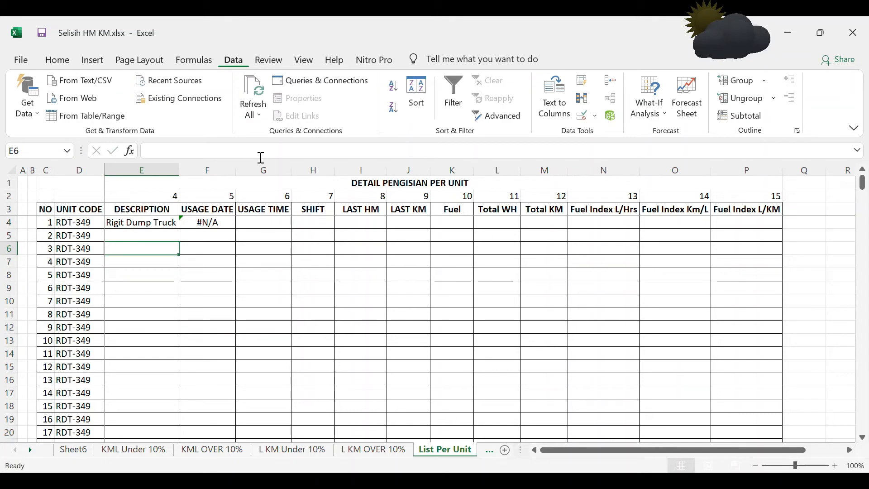
Step: Copy the E4 VLOOKUP formula across row 4 from DESCRIPTION through Fuel Index L/KM in P4
key(Up)
key(Up)
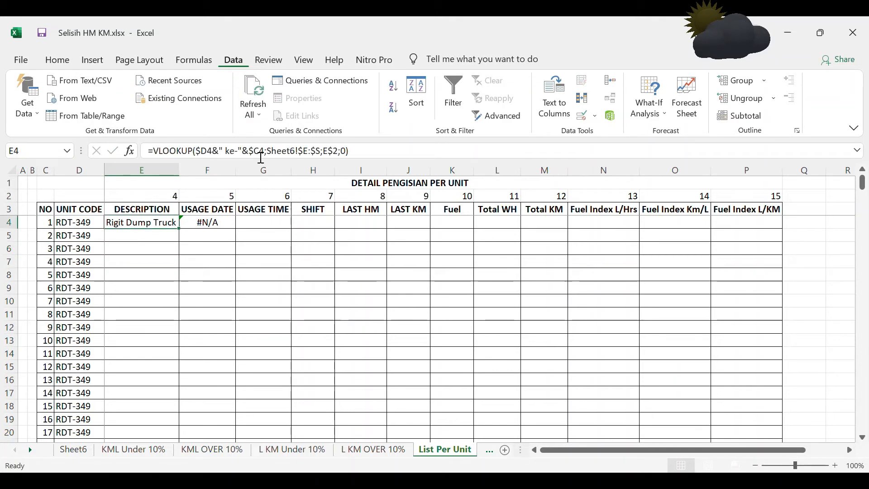
key(ctrl+c)
key(shift+Right)
key(shift+Right)
key(shift+Right)
key(shift+Right)
key(shift+Right)
key(shift+Right)
key(shift+Right)
key(shift+Right)
key(shift+Right)
key(shift+Right)
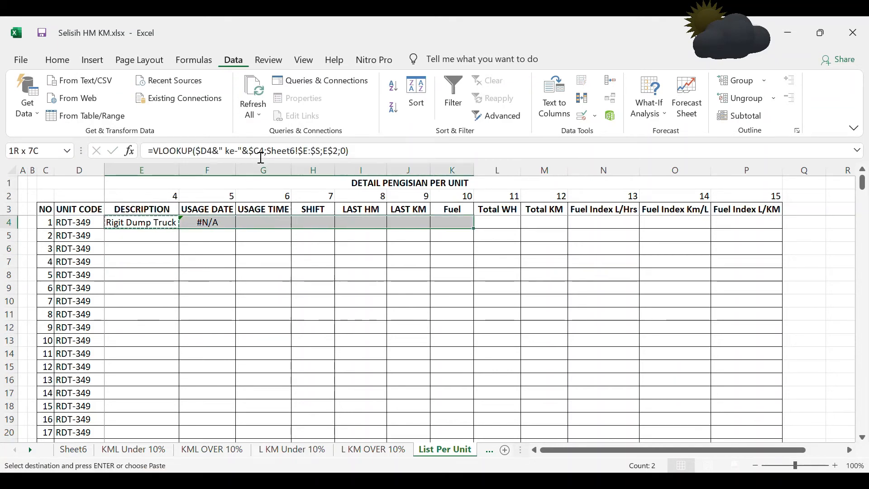
key(shift+Right)
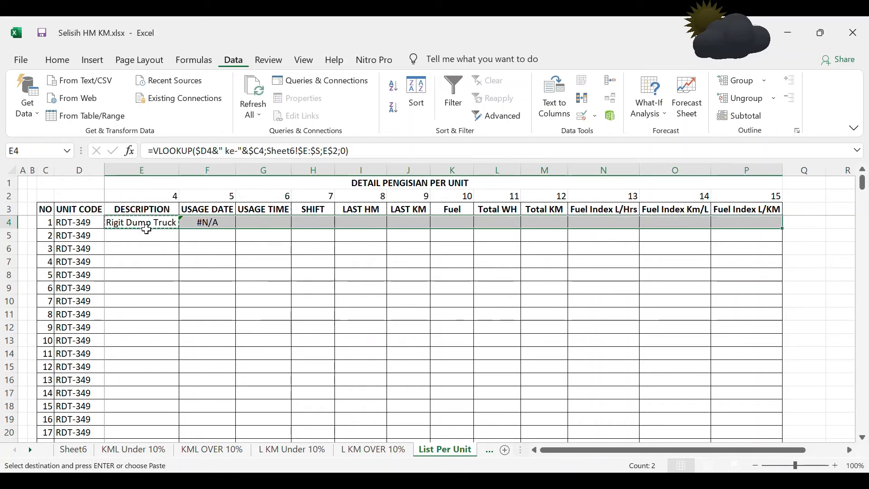
key(ctrl+v)
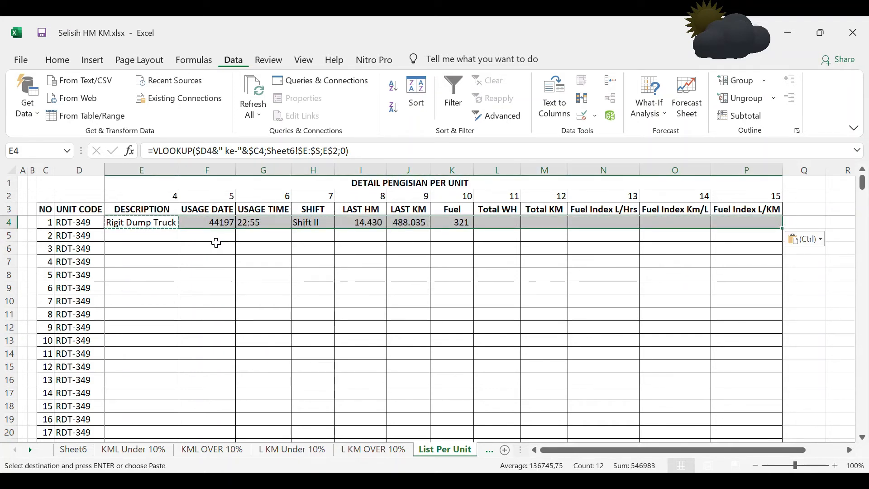
Step: Copy the row 4 VLOOKUP formulas in E4:P4 down through row 28
click(222, 224)
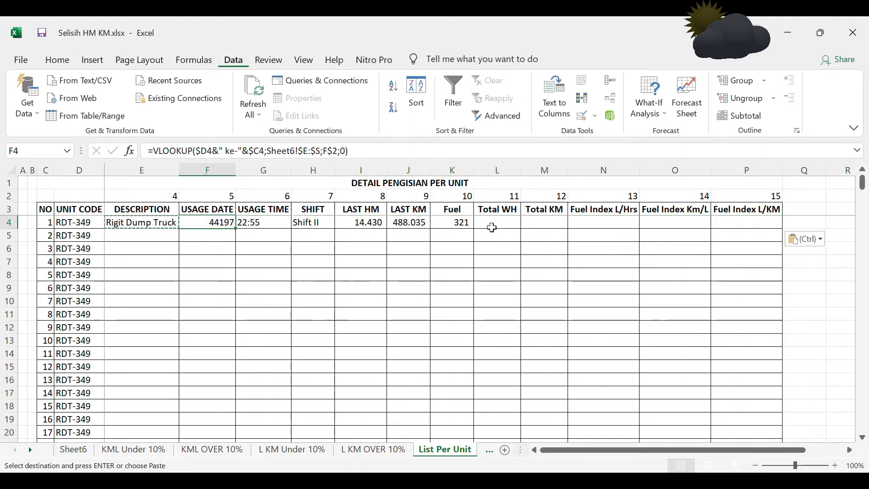
click(492, 227)
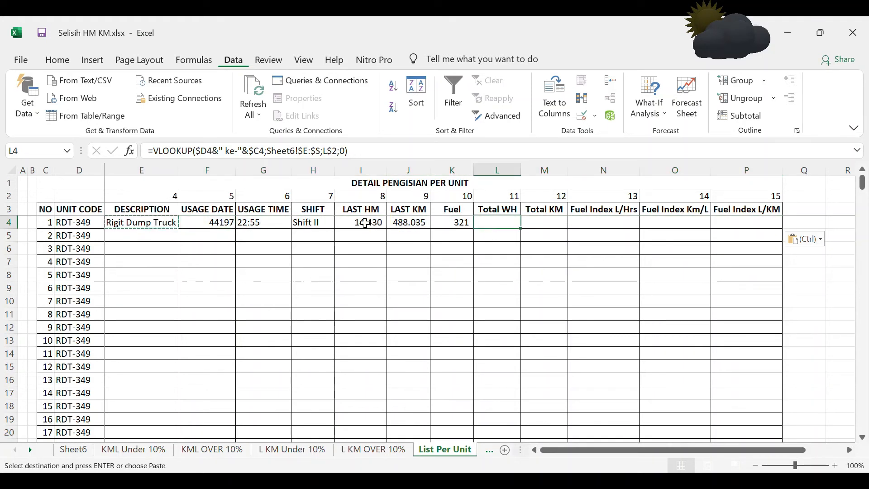
click(152, 229)
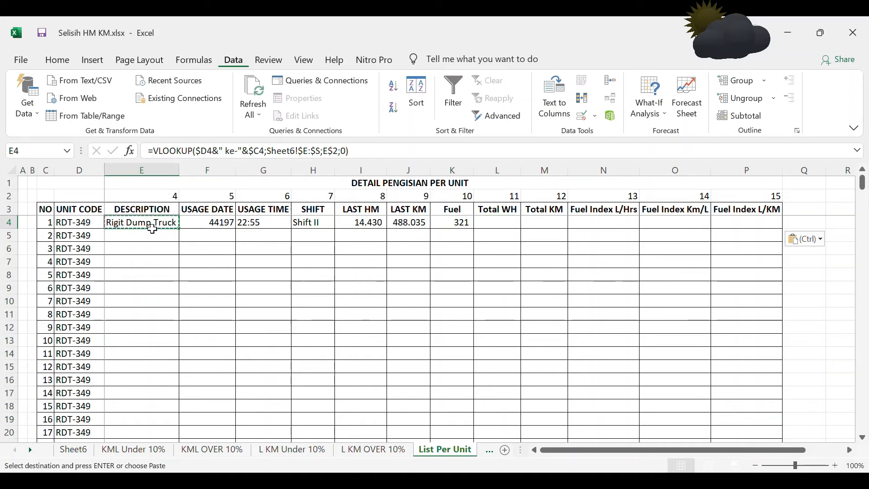
key(ctrl+shift+Right)
key(Left)
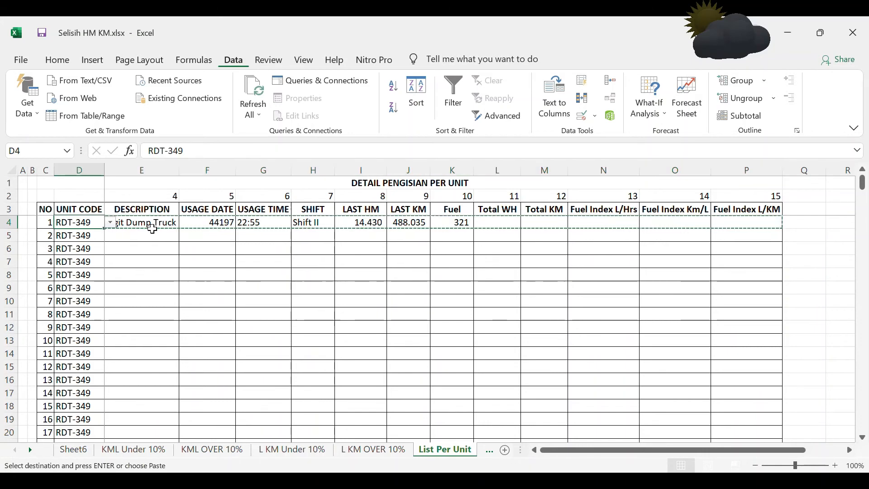
key(ctrl+Down)
key(Right)
key(ctrl+shift+Up)
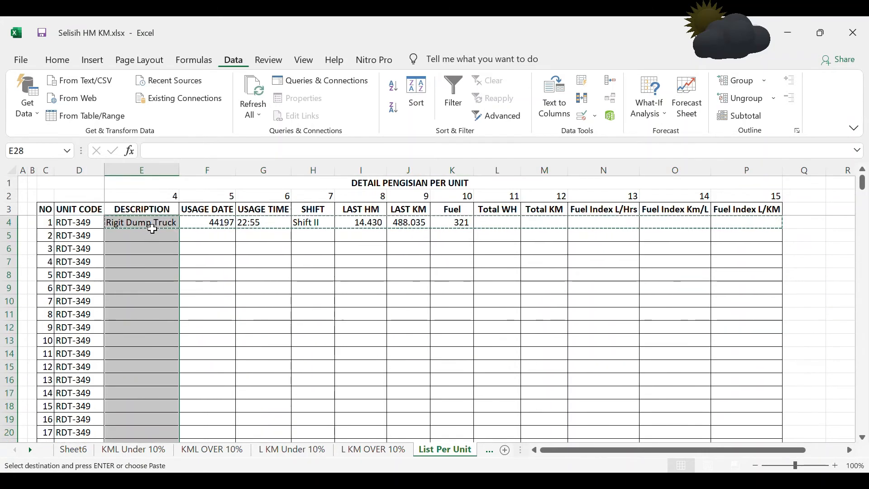
key(ctrl+shift+Right)
key(Return)
key(Down)
key(Up)
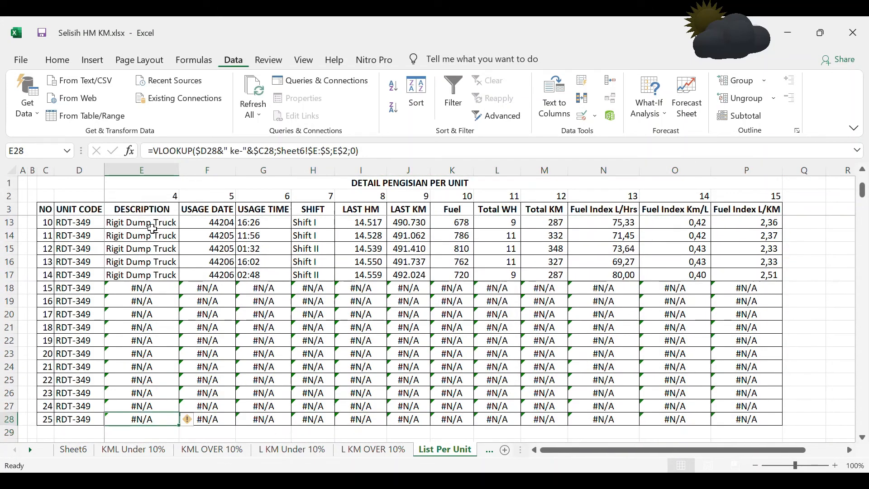
Step: Review the lookup results in the table from the header row down to row 28
key(ctrl+Up)
key(ctrl+Up)
key(Down)
key(Down)
key(Right)
key(Right)
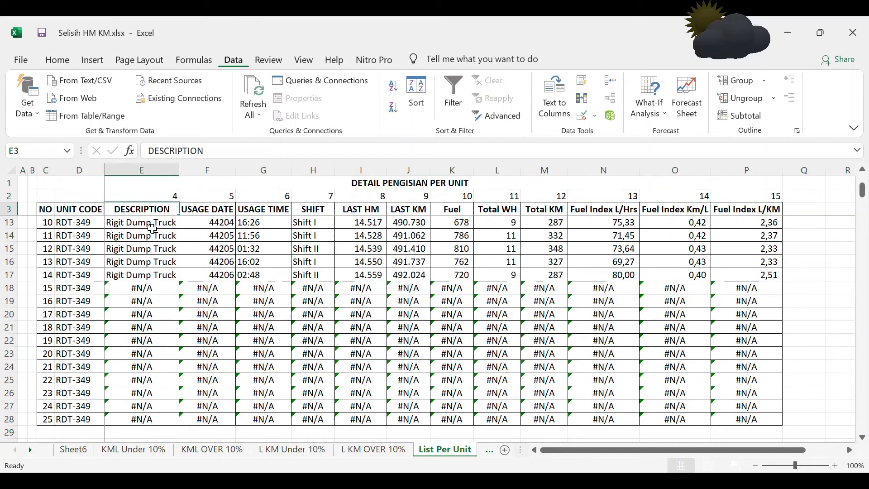
key(Down)
key(Down)
key(Down)
key(ctrl+Down)
key(ctrl+Up)
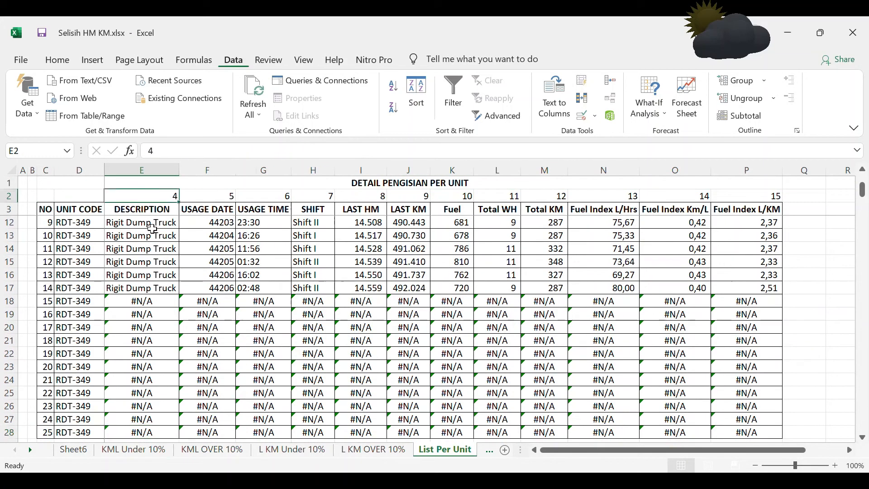
Step: Wrap the E4 VLOOKUP in IFERROR with an empty string "" as the fallback value
key(Down)
key(Down)
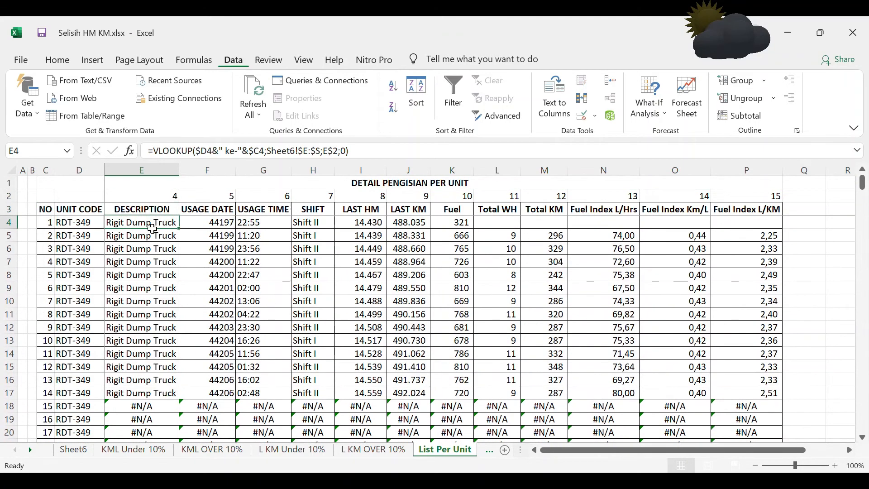
click(163, 162)
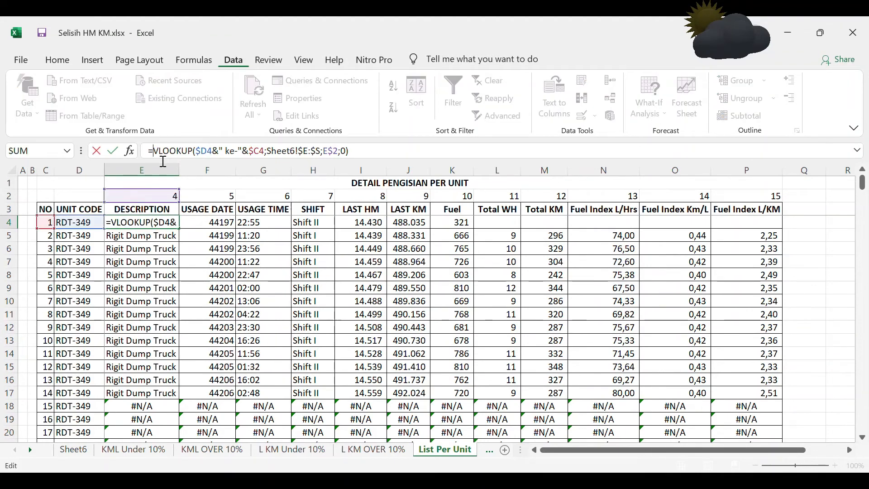
text(ife)
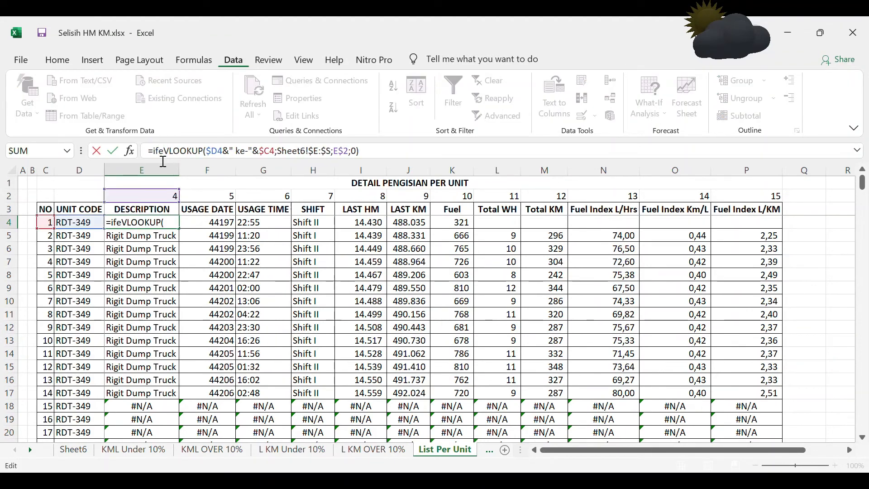
key(Tab)
click(417, 154)
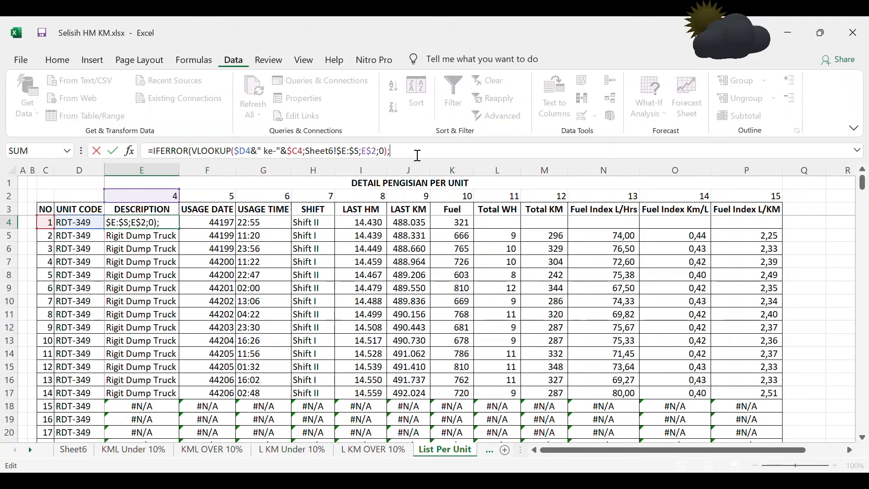
key(Return)
key(Up)
key(Up)
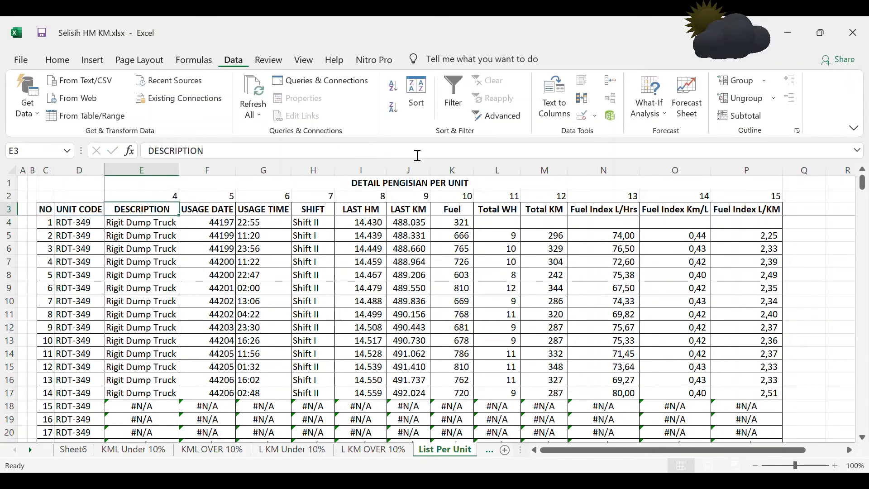
Step: Try to paste the E4 IFERROR formula together with its formatting over E4:P28
key(Down)
key(ctrl+c)
key(ctrl+shift+Right)
key(ctrl+shift+Down)
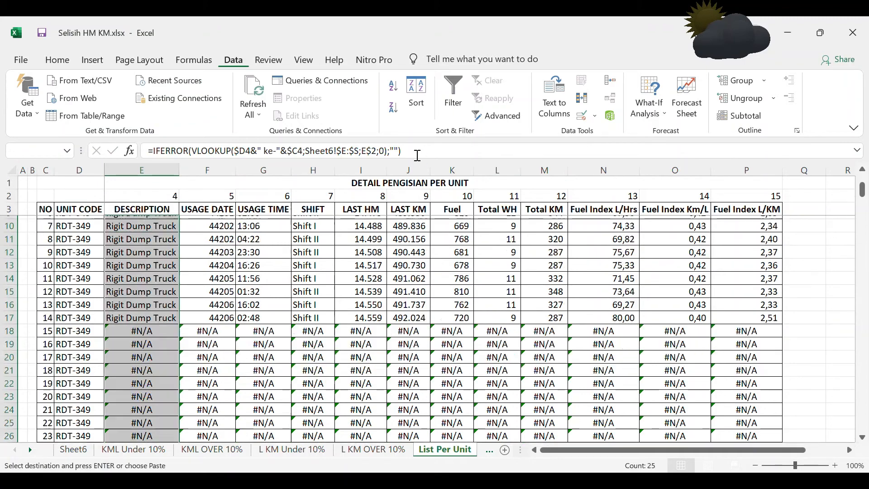
key(Return)
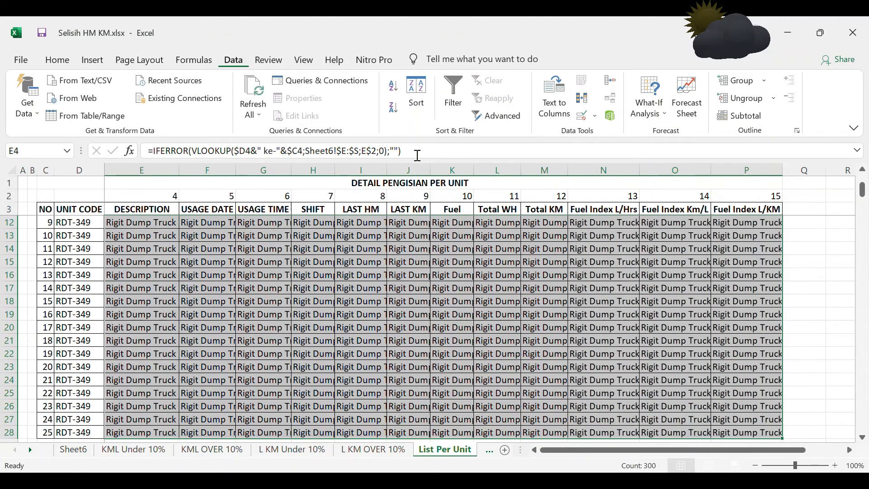
key(Up)
key(Down)
key(Down)
key(Right)
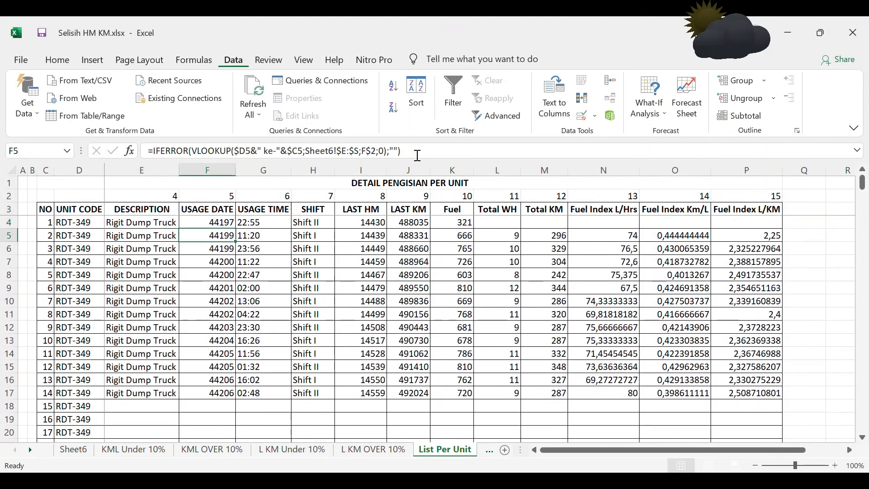
key(Up)
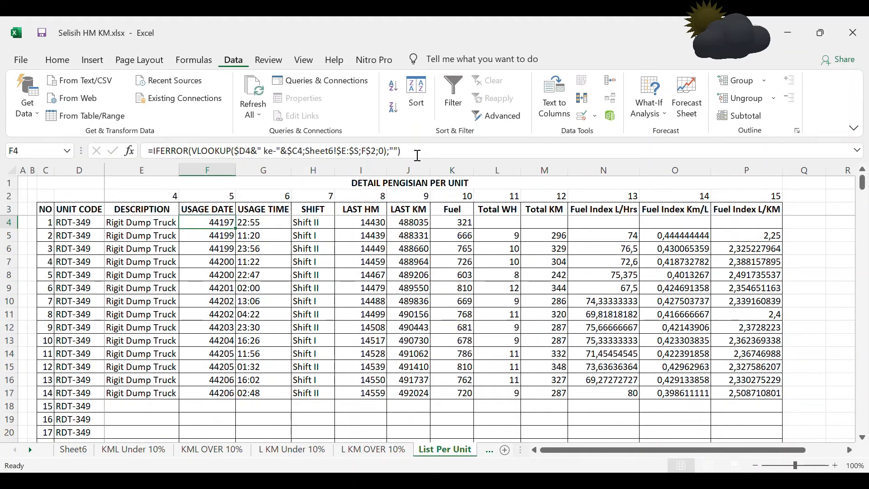
Step: Copy the E4 IFERROR formula into E4:P28 as formulas only, keeping the existing number formats
key(Left)
key(ctrl+c)
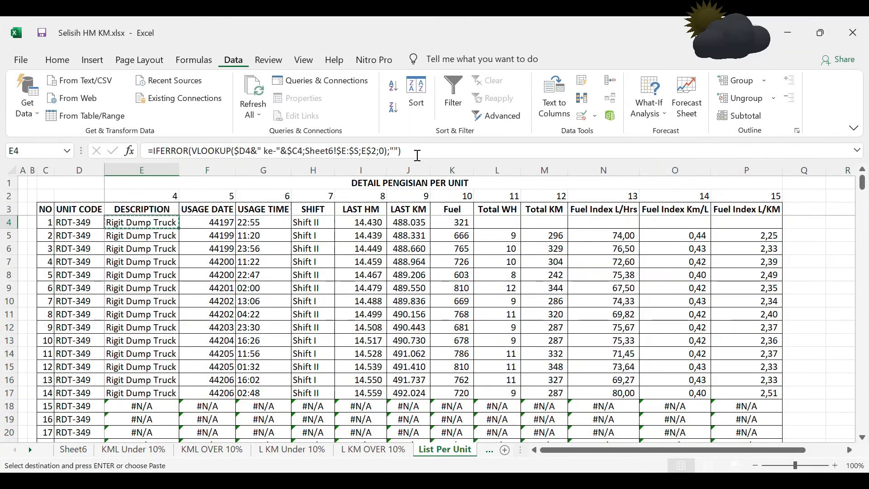
key(ctrl+shift+Down)
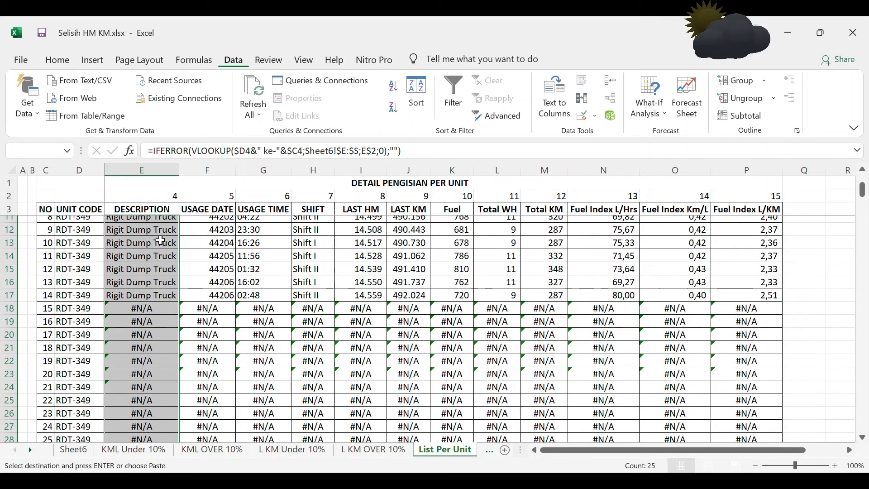
key(ctrl+shift+Right)
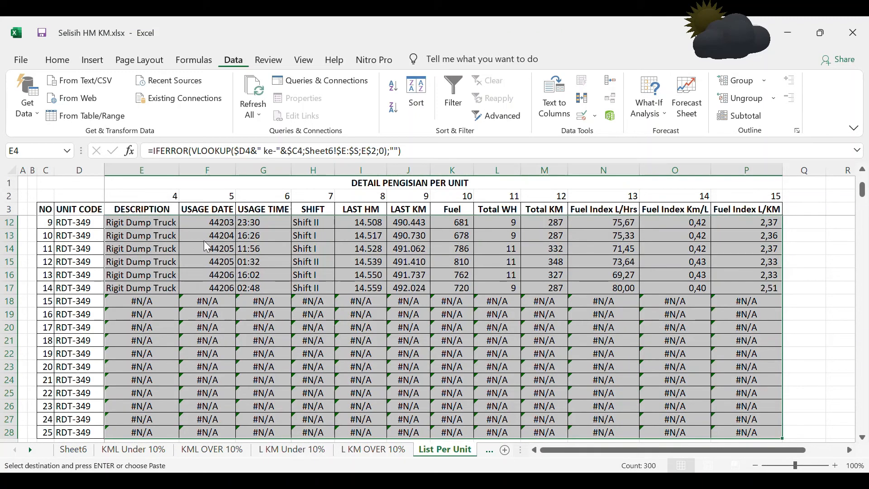
key(ctrl+v)
Step: Format the USAGE DATE cells F4:F28 as short dates
key(Up)
key(Down)
key(Right)
key(Right)
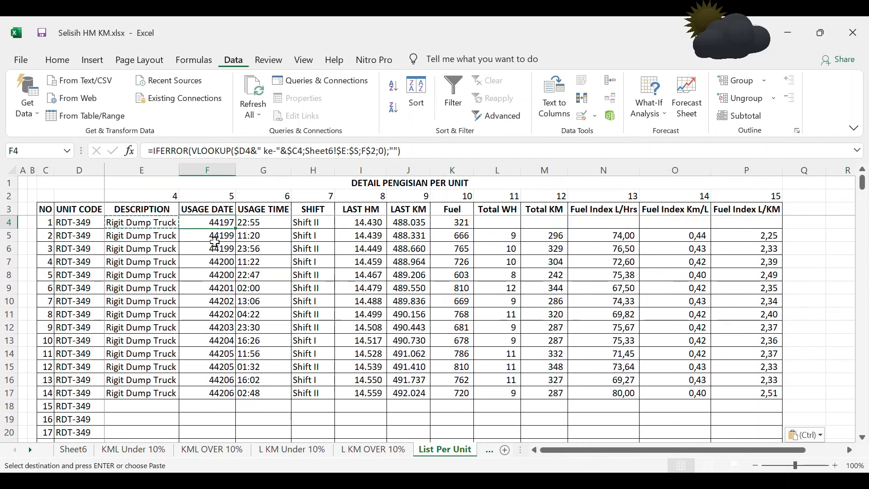
key(Up)
key(Left)
key(Down)
key(ctrl+shift+Down)
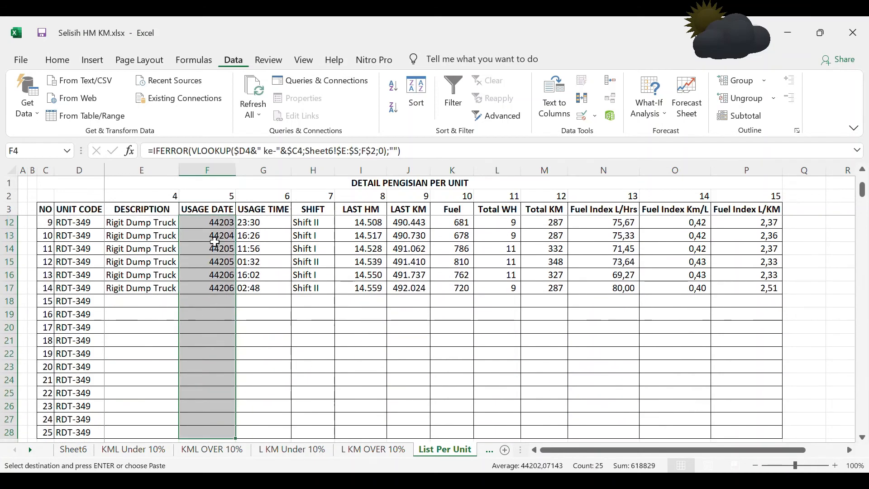
click(63, 58)
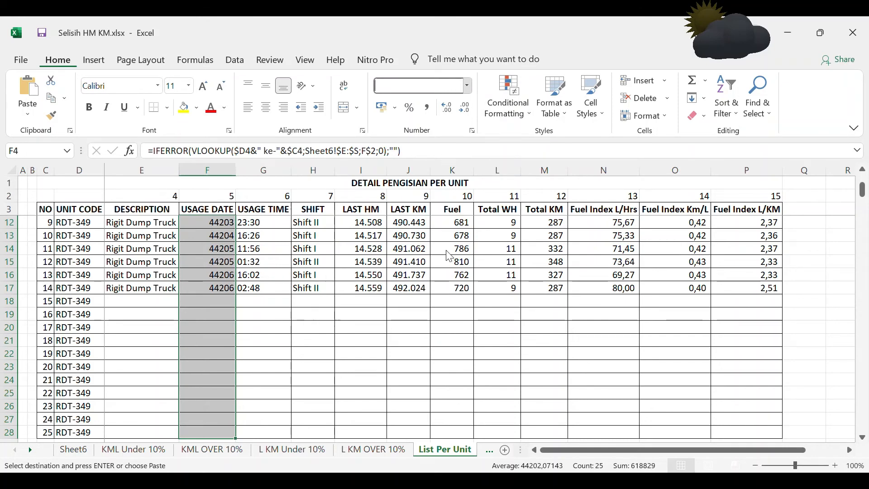
click(458, 234)
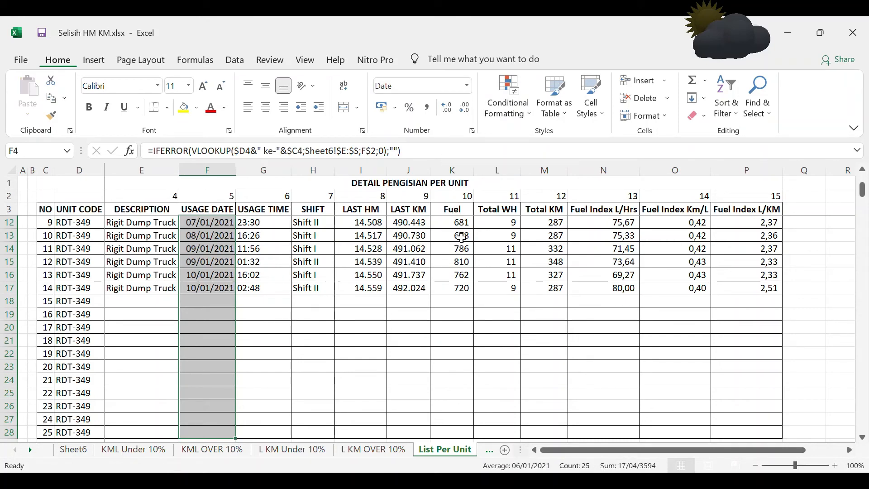
Step: Check the values and number formats along row 5 up to Fuel and in the first Total WH cell
key(Up)
key(Down)
key(Down)
key(Right)
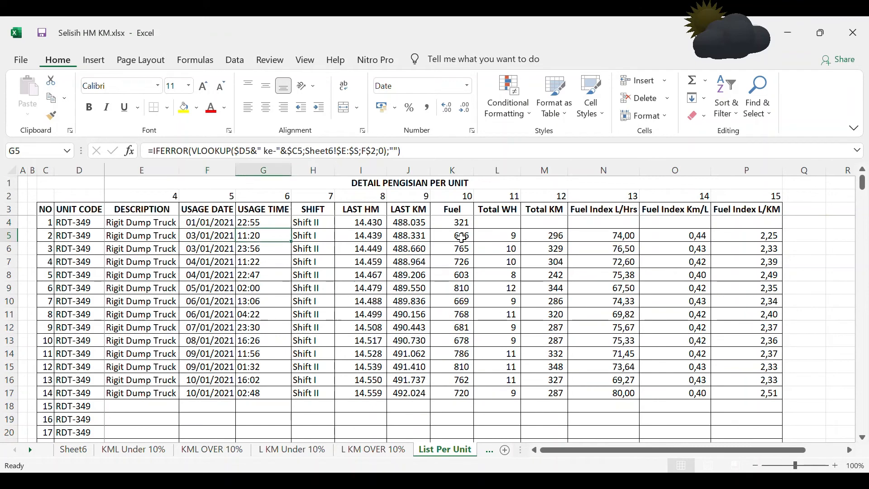
key(Right)
key(Right)
key(Right)
key(Right)
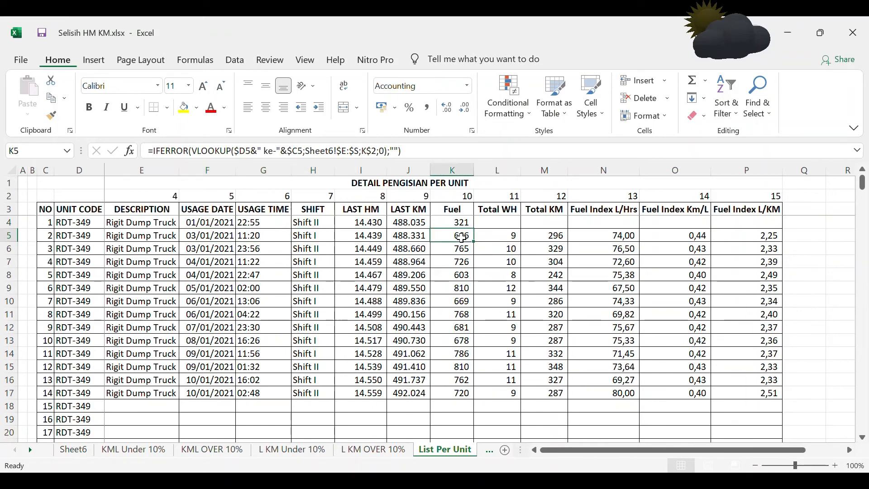
key(Up)
key(Right)
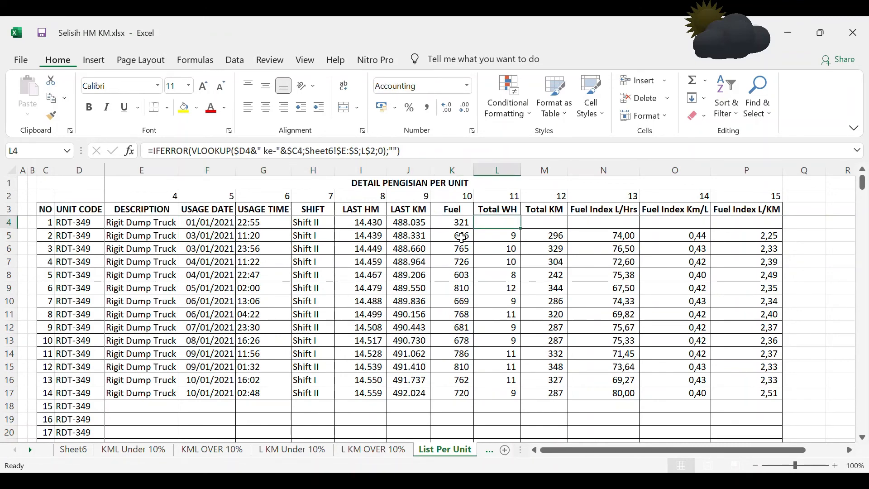
key(ctrl+shift+Down)
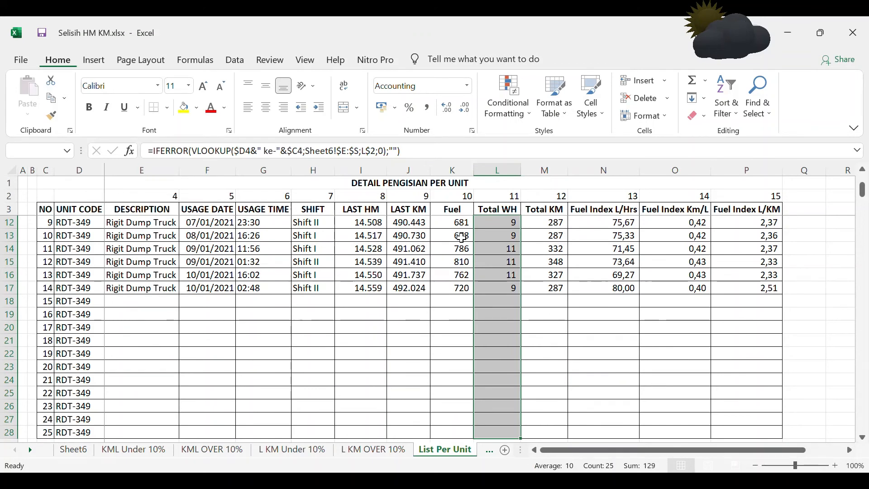
key(shift+Right)
key(shift+Right)
key(shift+Right)
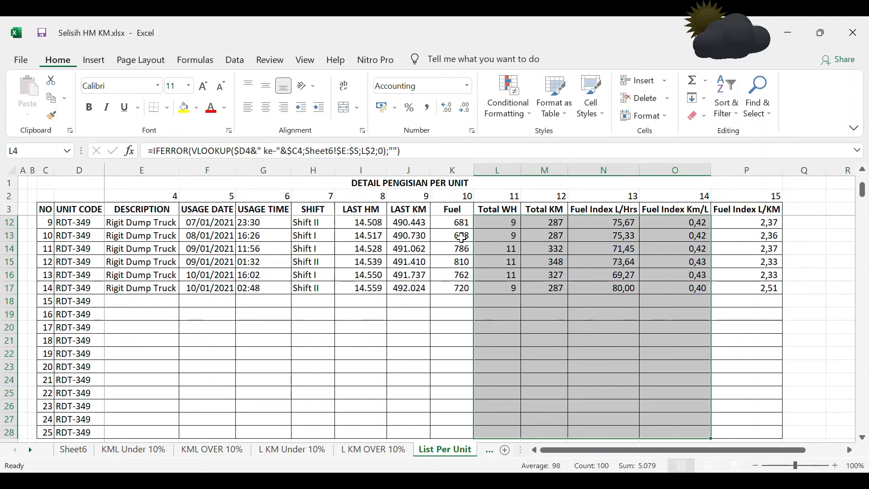
key(Left)
key(Right)
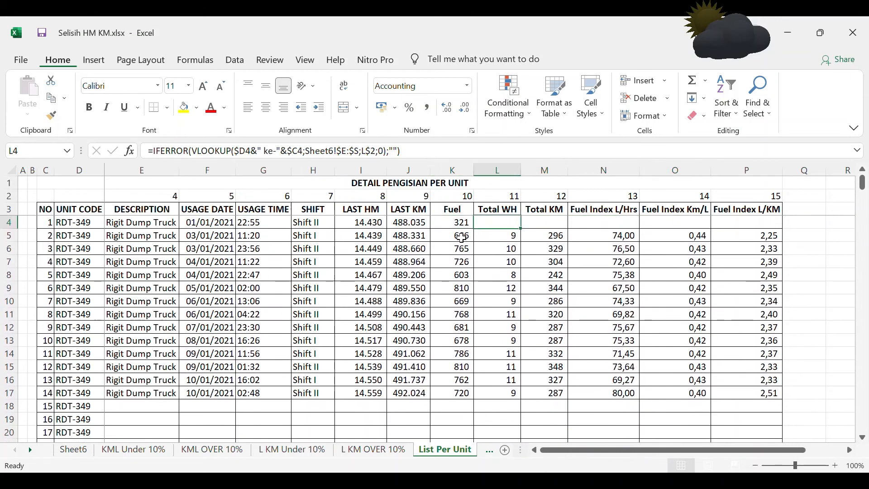
Step: Apply the comma number style to the Total WH, Total KM and Fuel Index L/Hrs cells, L4:N28
key(ctrl+shift+Down)
key(shift+Right)
key(shift+Right)
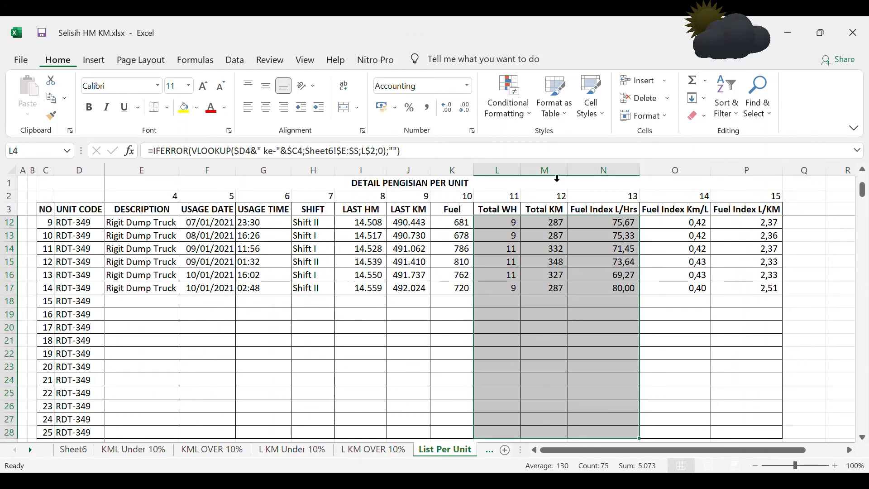
click(426, 109)
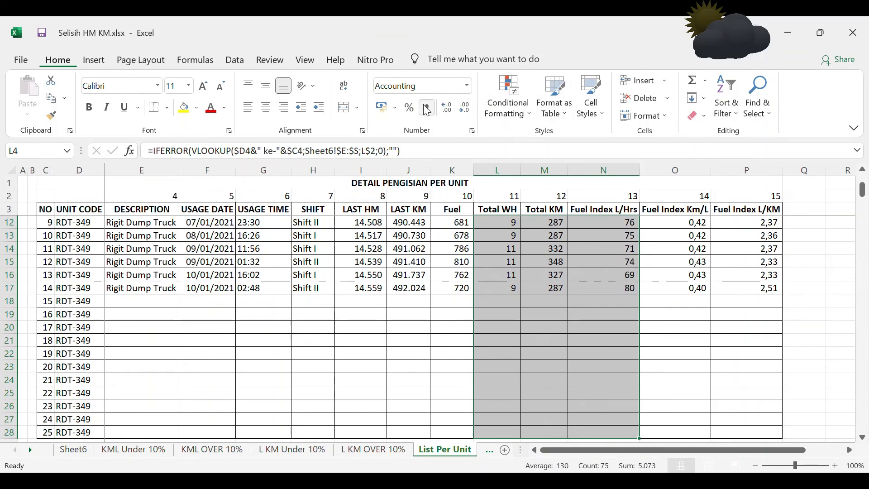
key(Up)
key(Down)
key(Down)
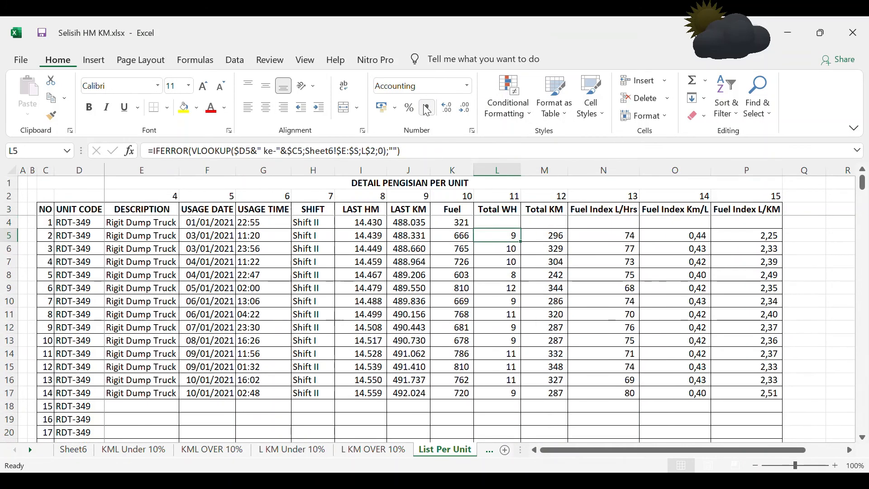
Step: Show one decimal place in the Total WH, Total KM and Fuel Index L/Hrs cells, L4:N28
key(Down)
key(Up)
key(Right)
key(Left)
key(Up)
key(shift+Down)
key(shift+Down)
key(shift+Down)
key(shift+Down)
key(shift+Down)
key(shift+Down)
key(shift+Down)
key(shift+Down)
key(shift+Down)
key(shift+Down)
key(shift+Down)
key(shift+Down)
key(shift+Down)
key(shift+Down)
key(shift+Down)
key(shift+Down)
key(shift+Down)
key(shift+Down)
key(shift+Down)
key(shift+Down)
key(shift+Right)
key(shift+Right)
key(shift+Right)
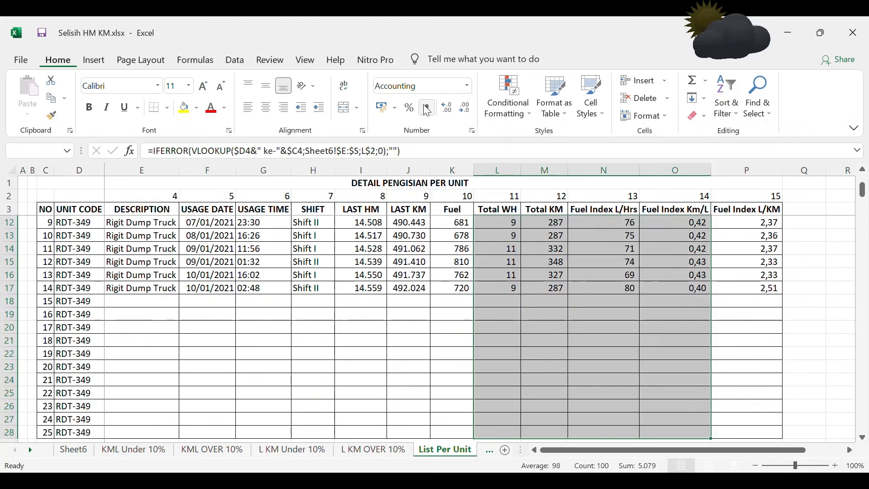
key(shift+Left)
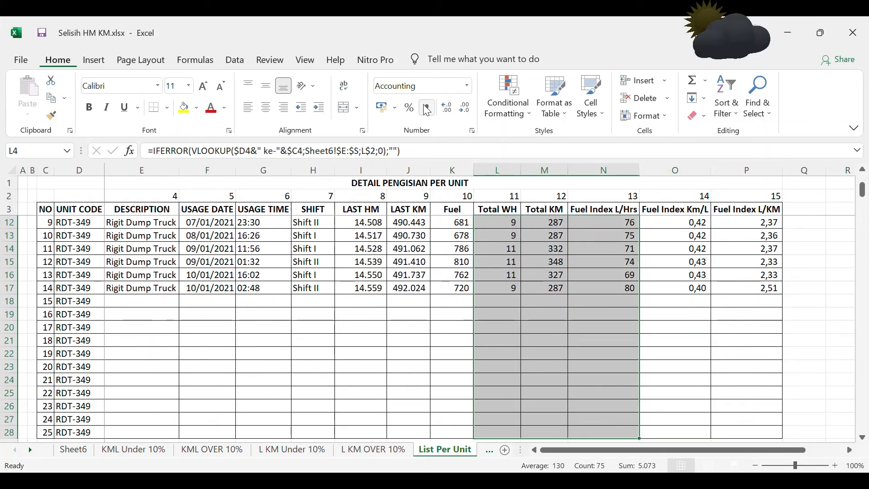
click(446, 111)
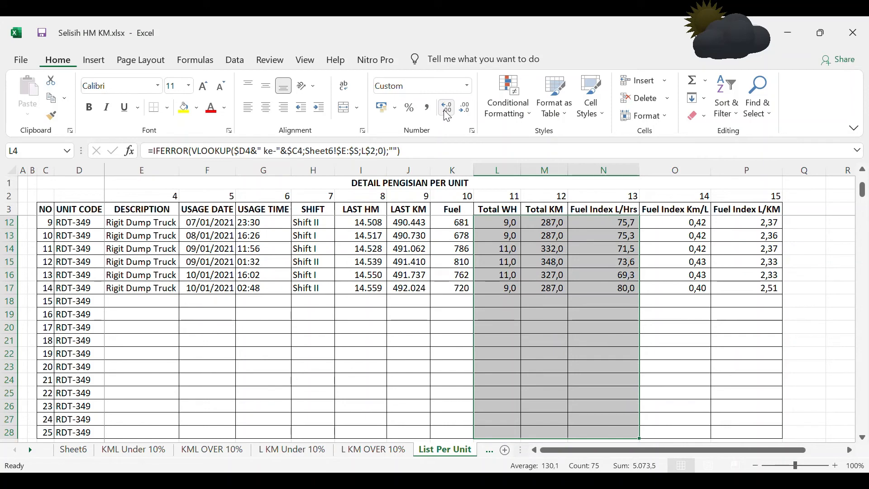
Step: Check the one-decimal formatting of the Total KM values from the first row of the list
click(541, 264)
key(Up)
key(Up)
key(Up)
key(Up)
key(Up)
key(Up)
key(Down)
key(Down)
key(Down)
key(Down)
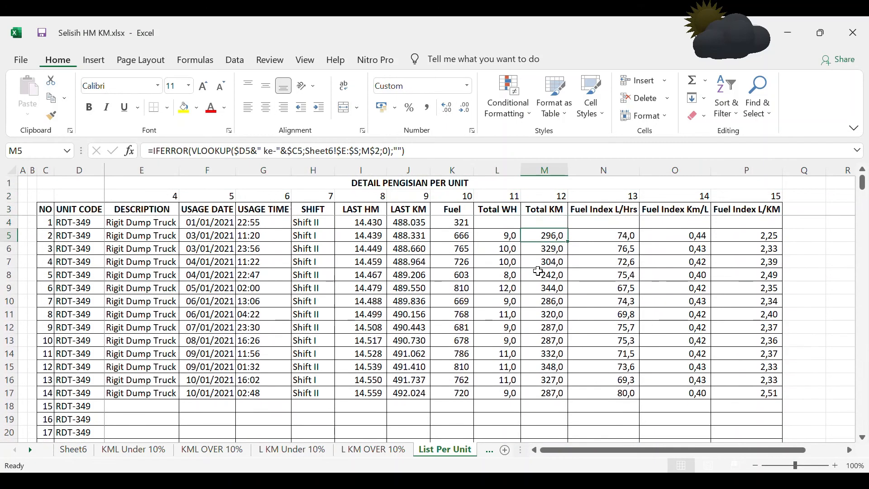
Step: Try the unit codes RDT-356 and RDT-360 in the D4 dropdown to test the lookup list
click(77, 226)
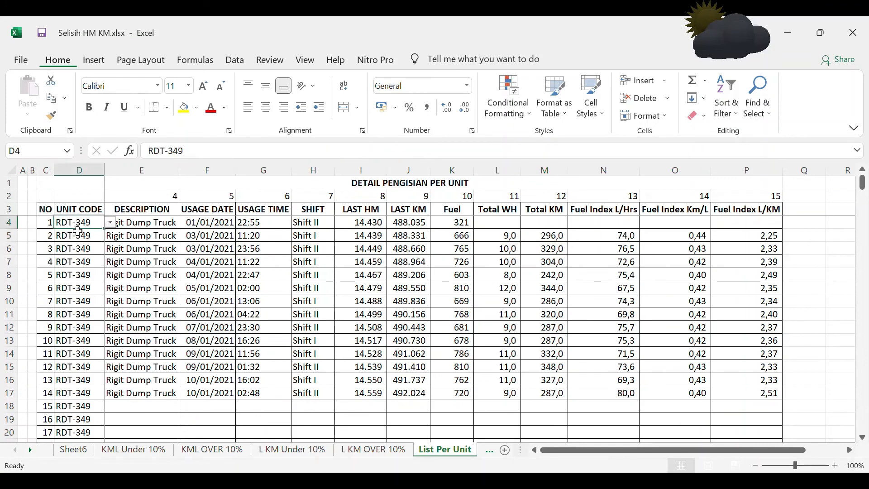
click(110, 222)
click(86, 274)
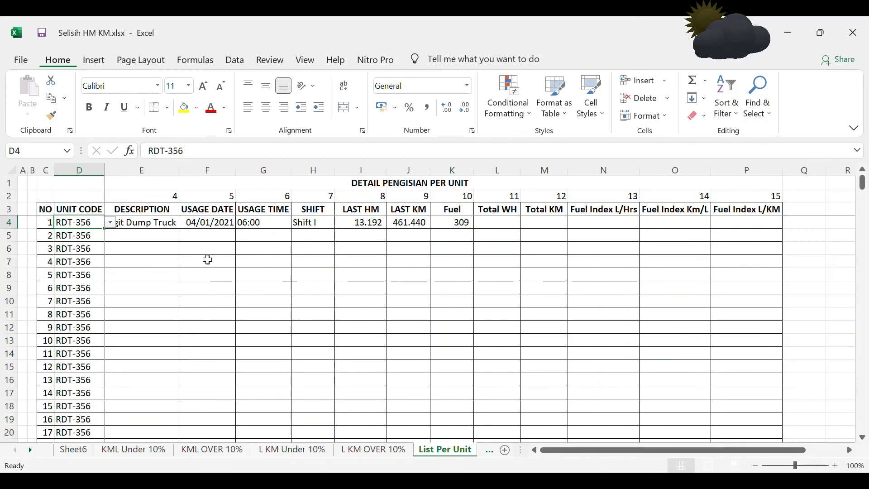
click(110, 223)
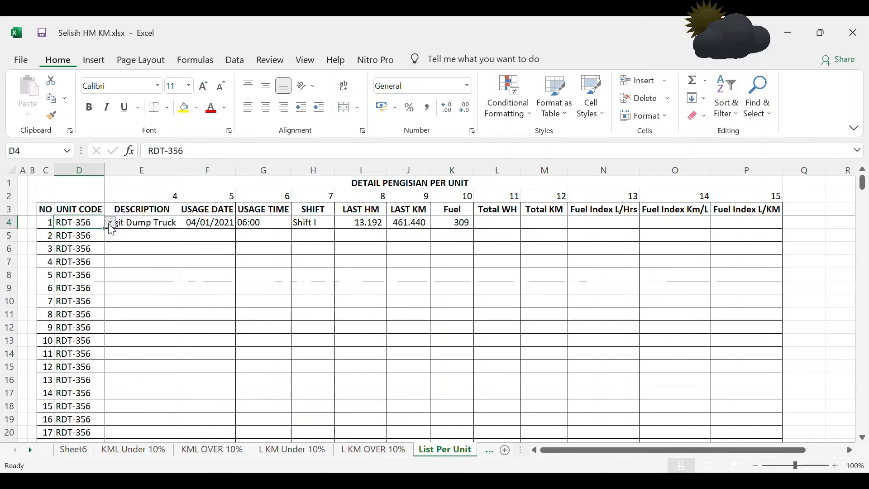
click(86, 274)
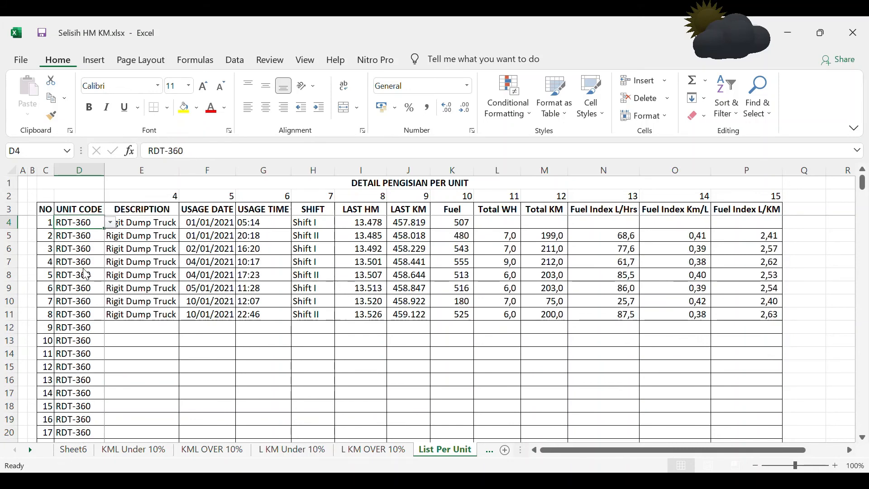
Step: Choose unit code RDT-369 in D4 and look through the rows pulled in for it
click(114, 235)
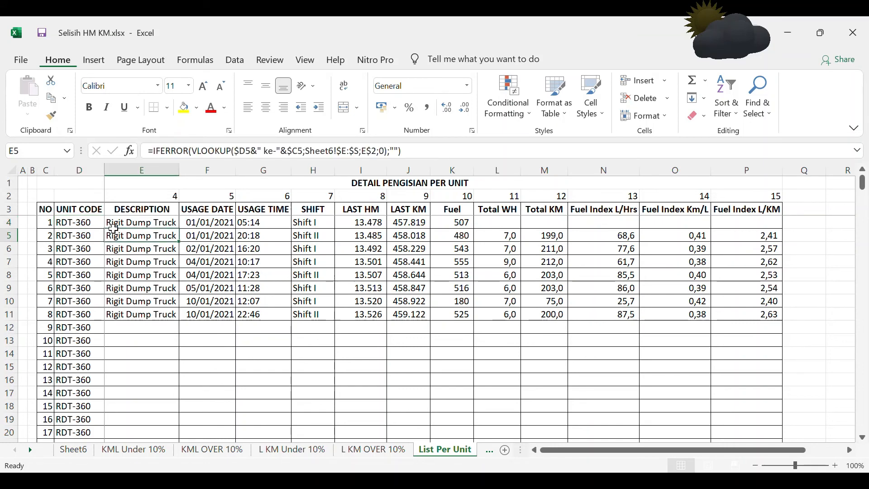
click(98, 225)
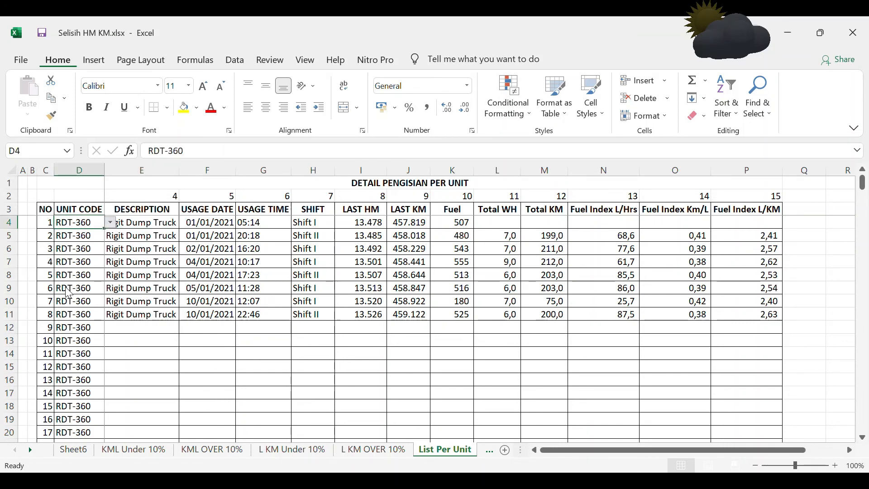
click(110, 222)
click(83, 300)
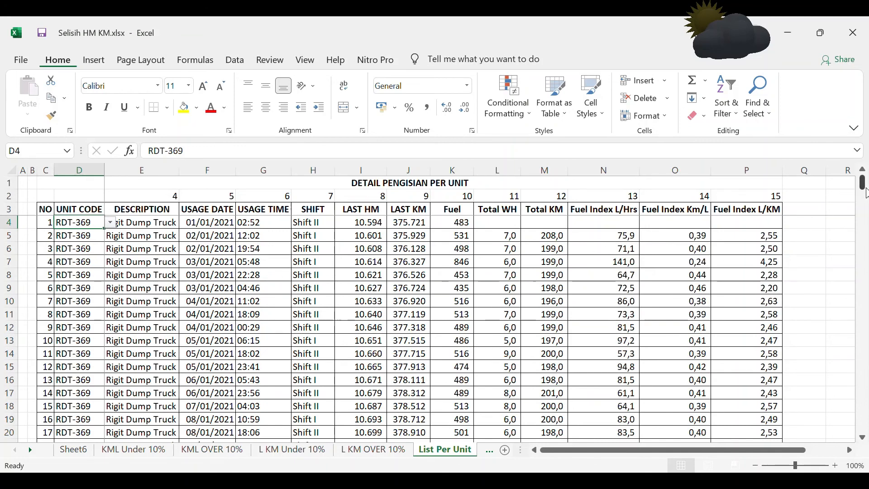
drag(866, 194, 867, 165)
Step: Make the title in C1 include the chosen unit code with the formula ="DETAIL PENGISIAN PER UNIT "&D4
click(402, 183)
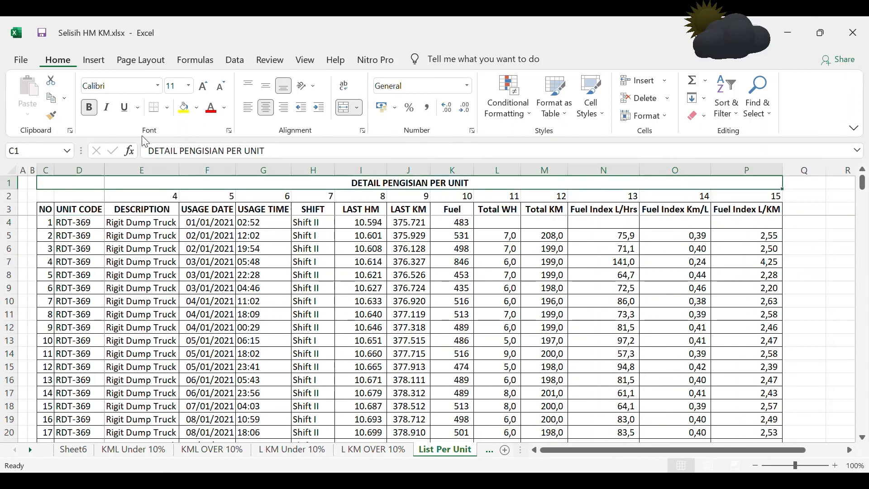
click(152, 155)
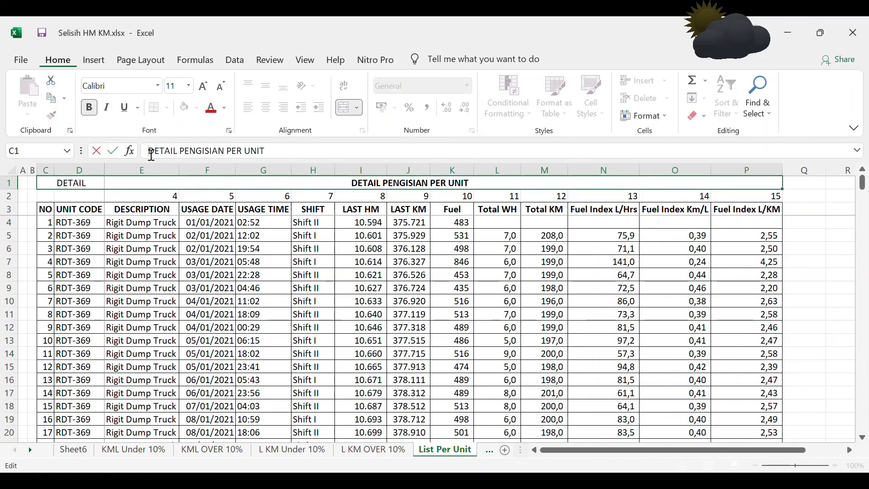
text(=)
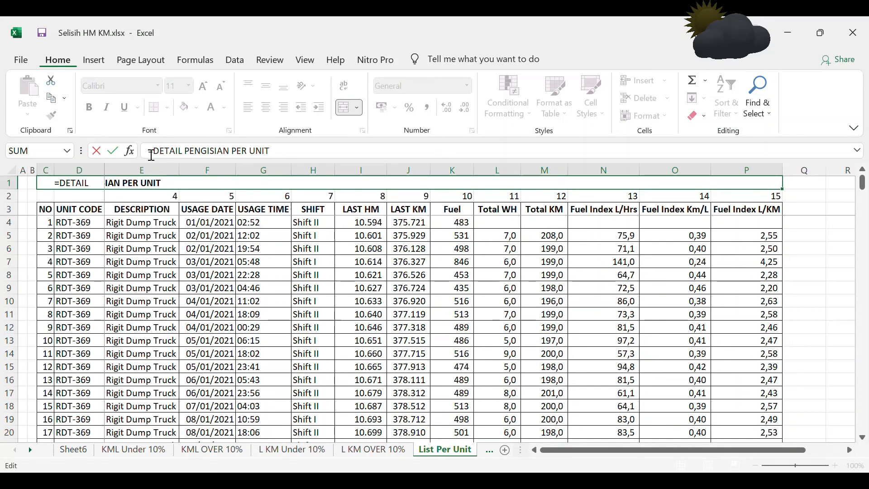
text(")
click(299, 153)
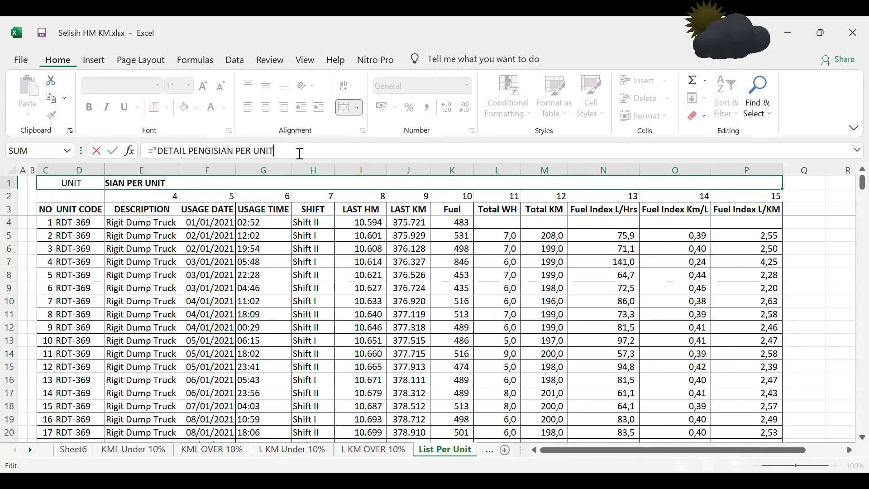
text("&)
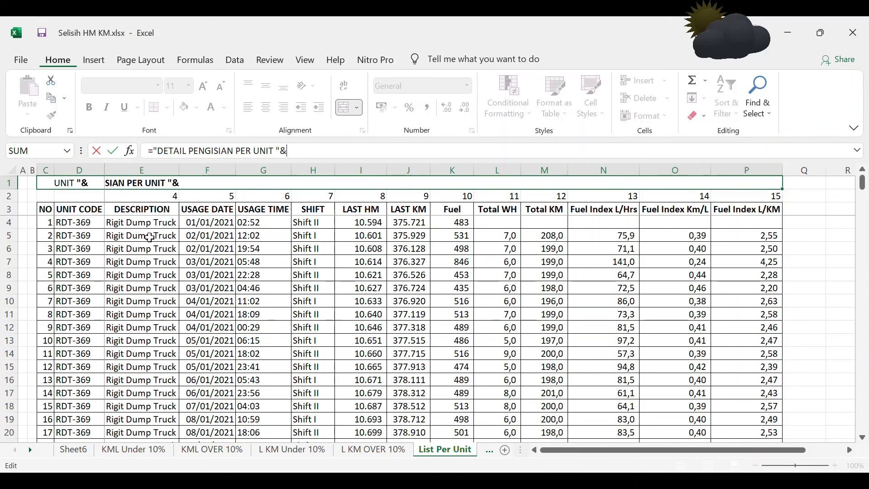
click(81, 224)
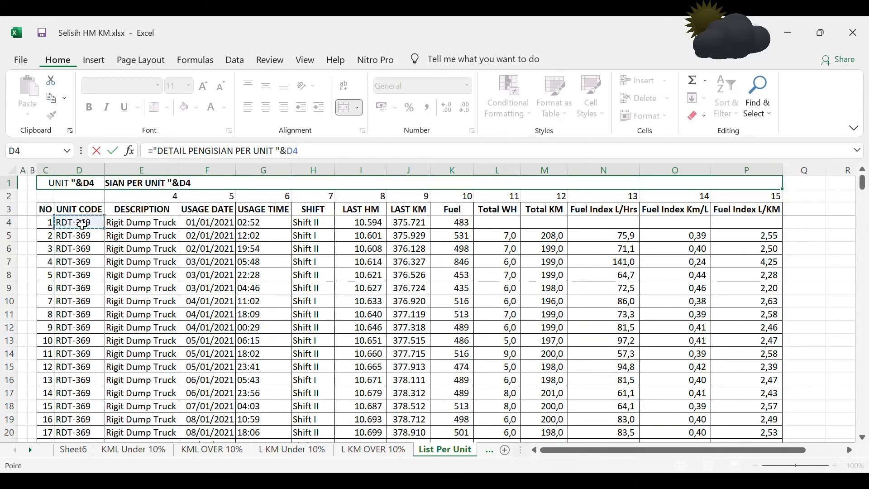
key(Return)
key(Up)
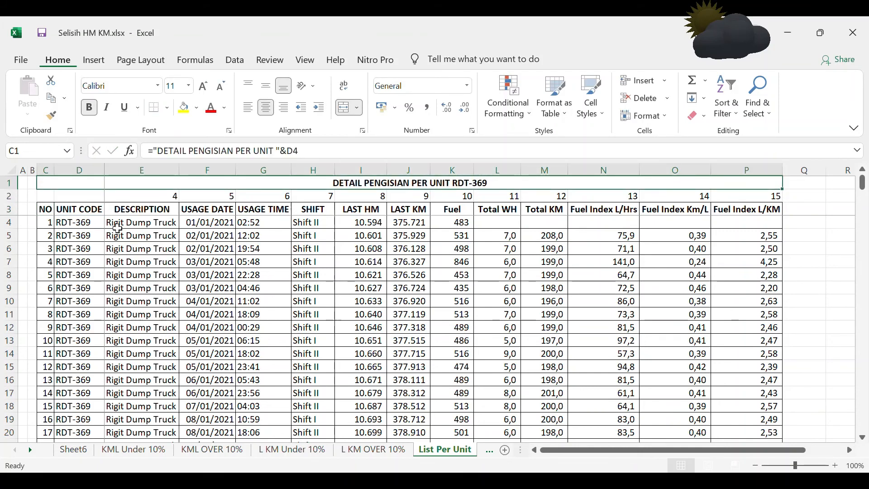
Step: Choose unit code RDT-361 in D4 to test the dynamic title and the list
click(92, 221)
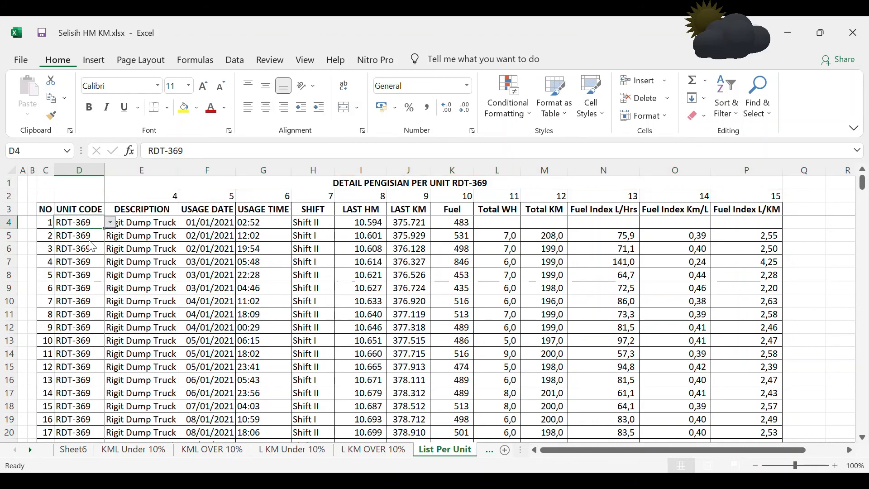
click(88, 237)
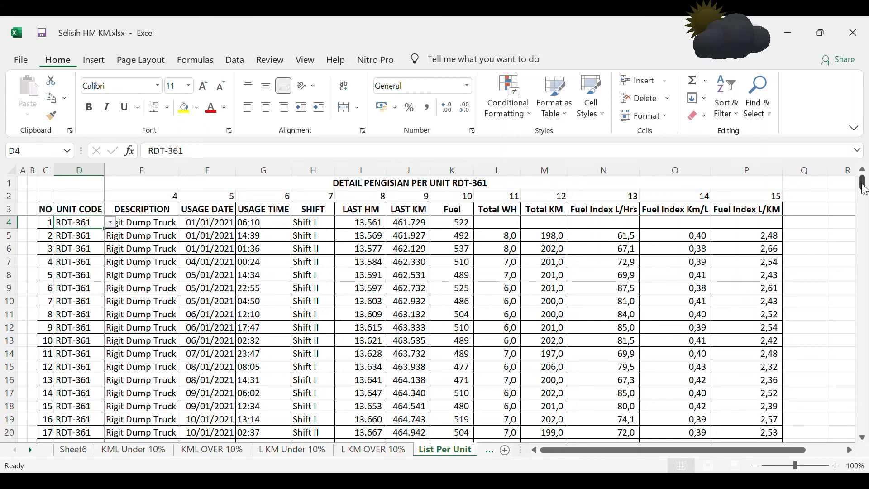
mouse_move(864, 189)
mouse_down()
mouse_move(865, 207)
mouse_move(862, 174)
mouse_up()
Step: Check the Total WH and Total KM values for unit RDT-361 down to row 21
click(536, 308)
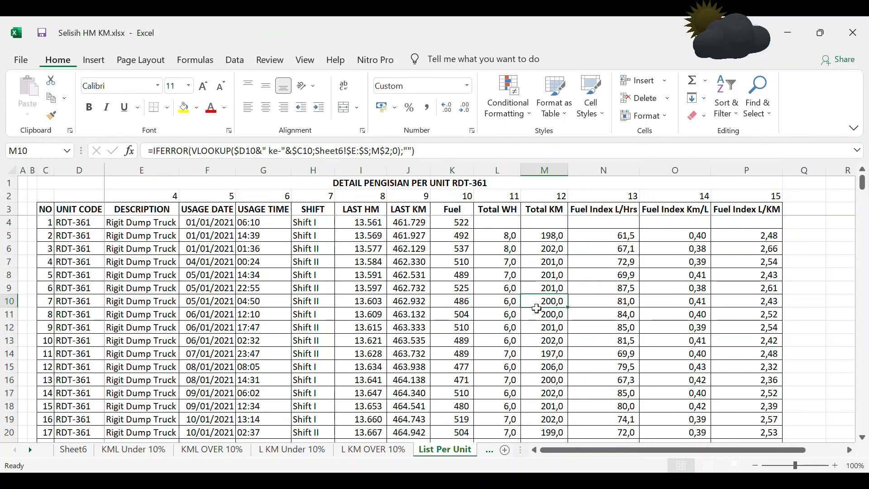
key(Left)
key(Down)
key(Down)
key(Down)
key(Down)
key(Down)
key(Down)
key(Down)
key(Down)
key(Down)
key(Down)
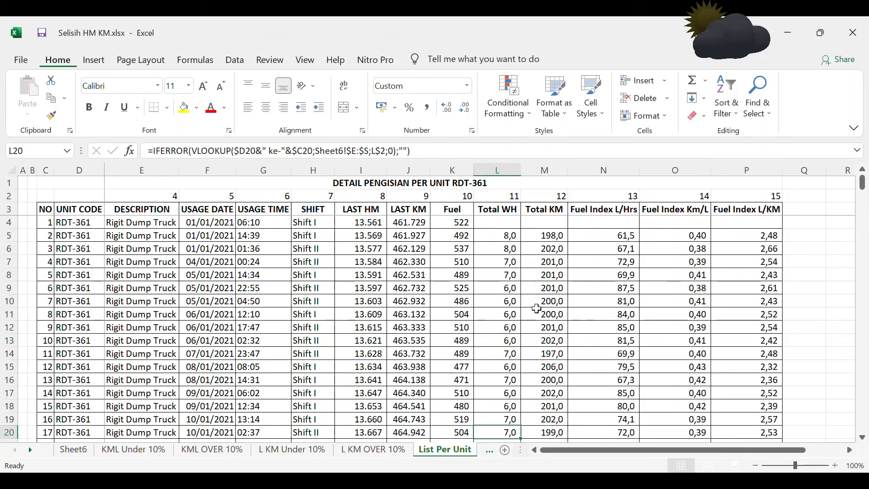
key(Right)
key(Down)
key(Left)
key(Up)
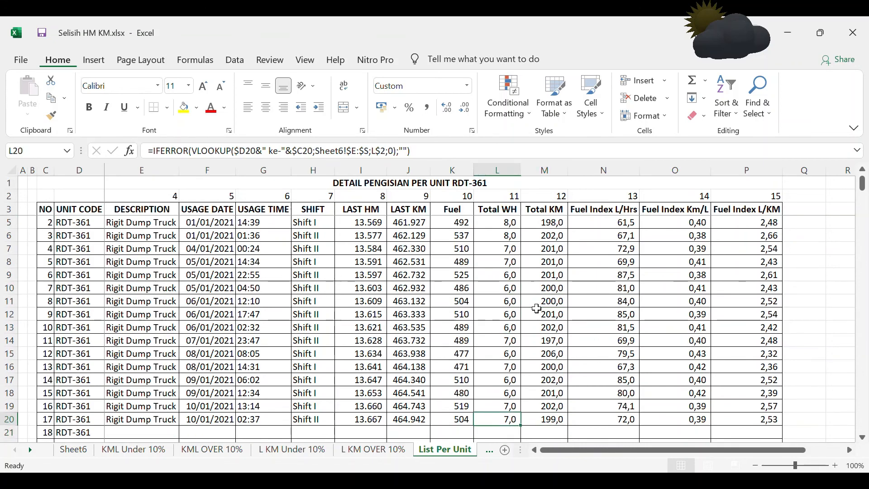
key(ctrl+Up)
key(Down)
key(Down)
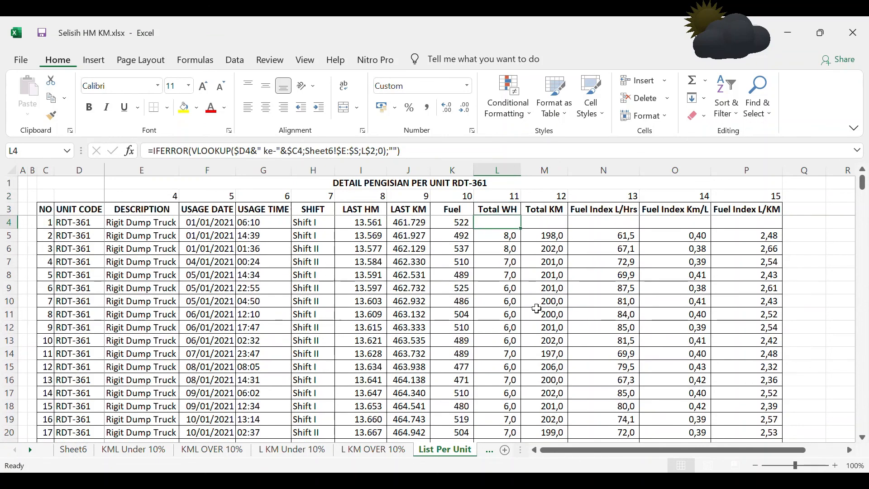
key(Down)
key(ctrl+shift+Down)
key(shift+Right)
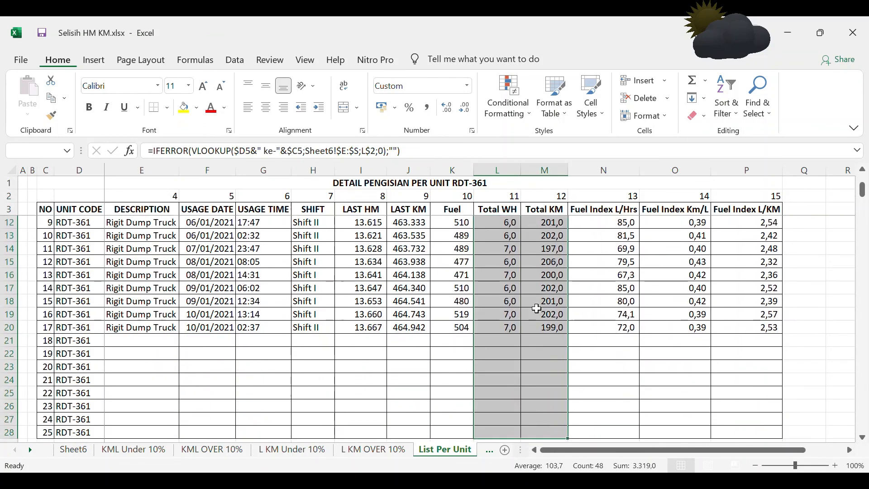
click(484, 184)
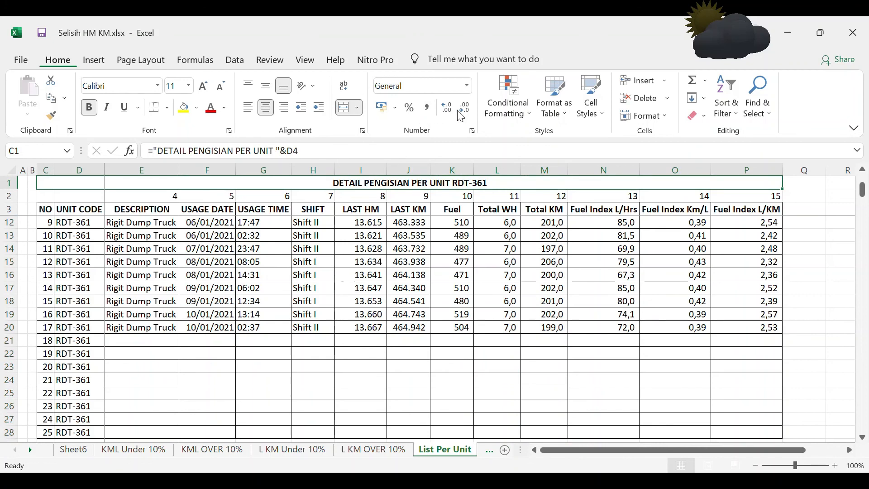
Step: Review the completed unit list down to its final row 28 and back up to its first rows
key(Down)
key(Down)
key(Down)
key(Down)
key(Down)
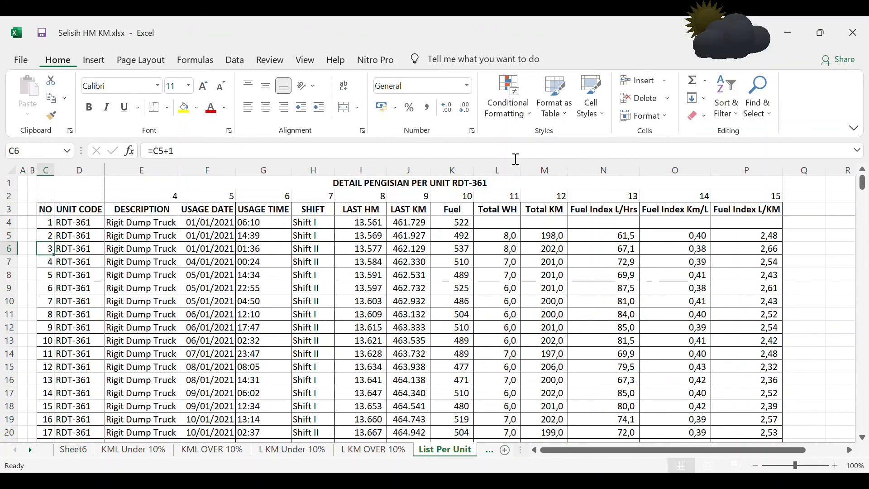
key(Down)
key(Down)
key(Down)
key(Down)
key(Down)
key(Down)
key(Down)
key(Down)
key(Down)
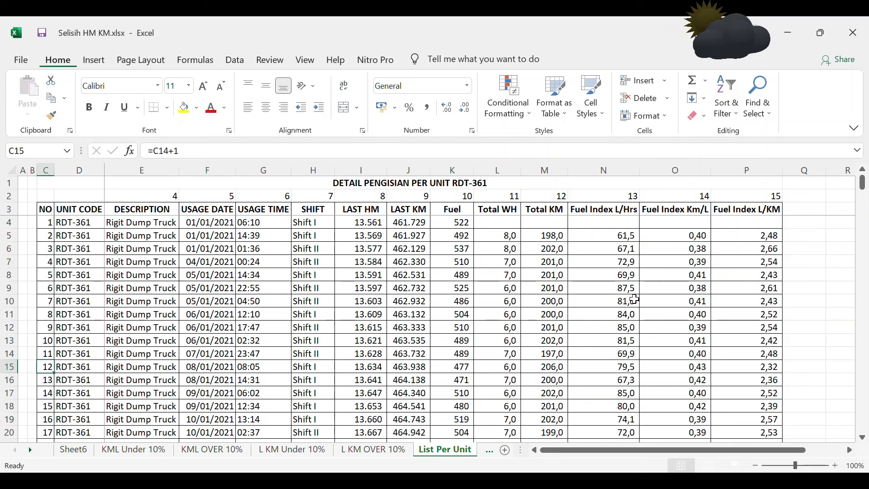
click(636, 301)
key(ctrl+Down)
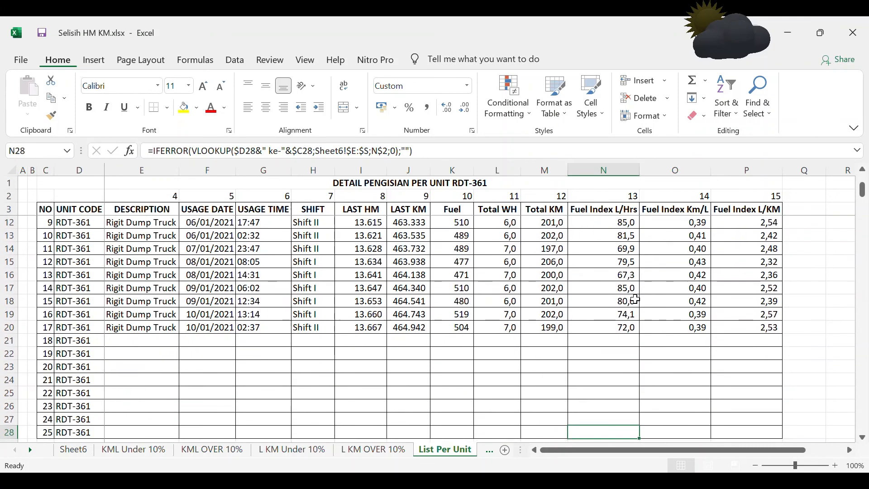
key(Down)
key(Up)
key(Up)
key(Left)
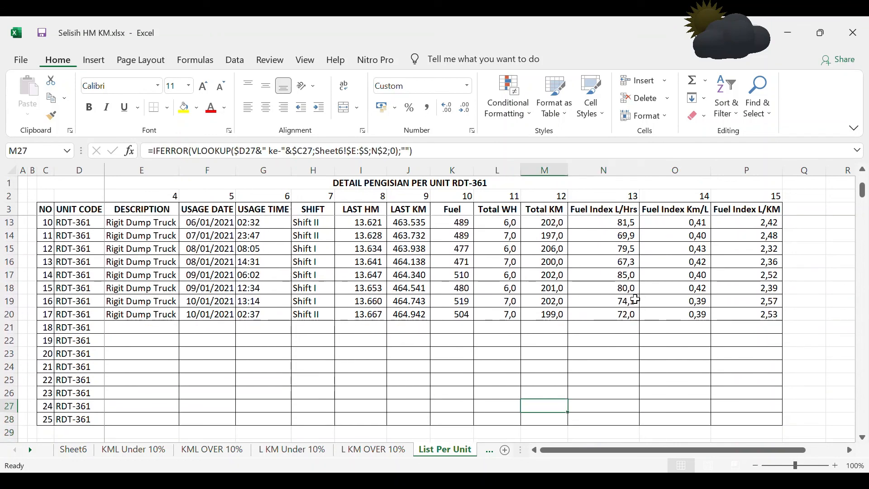
key(ctrl+Up)
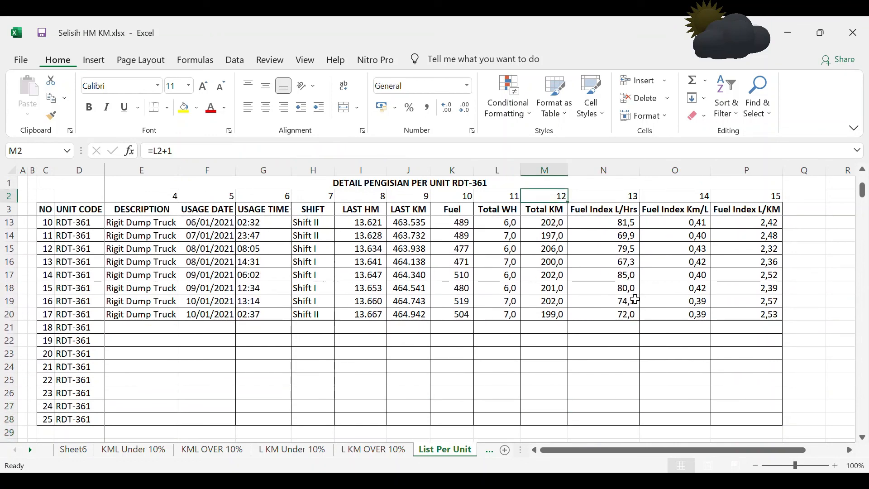
key(Down)
key(Down)
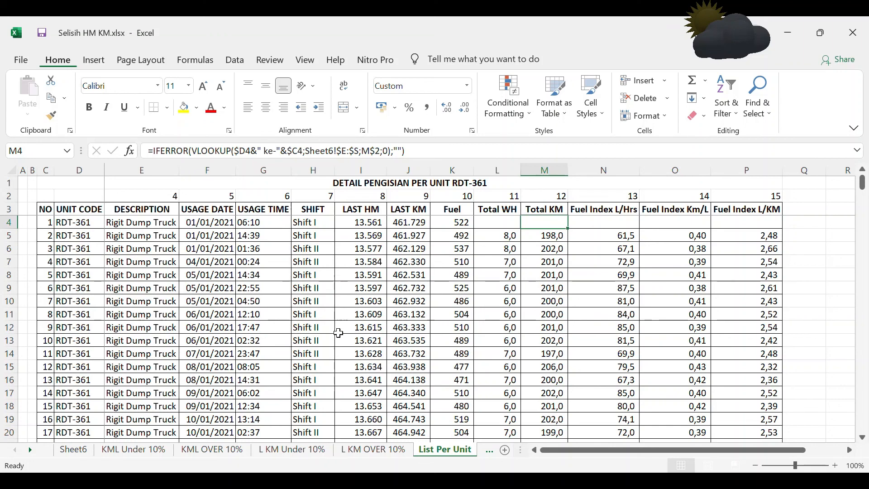
click(334, 330)
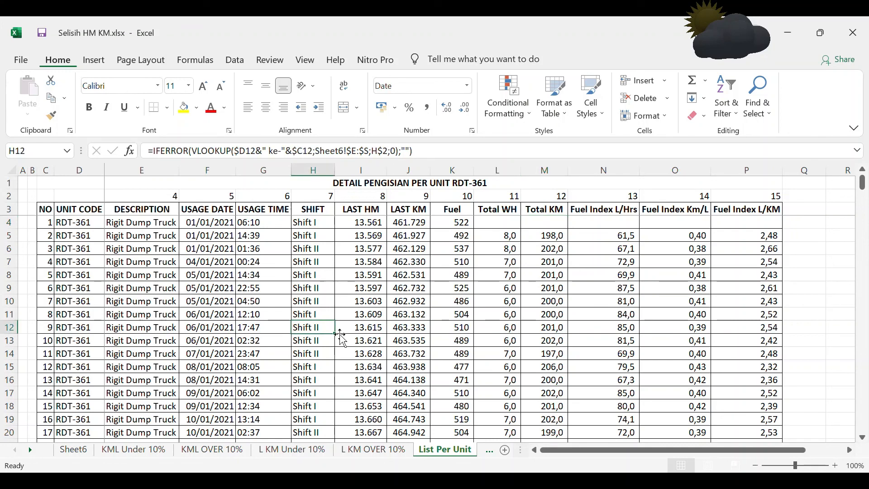